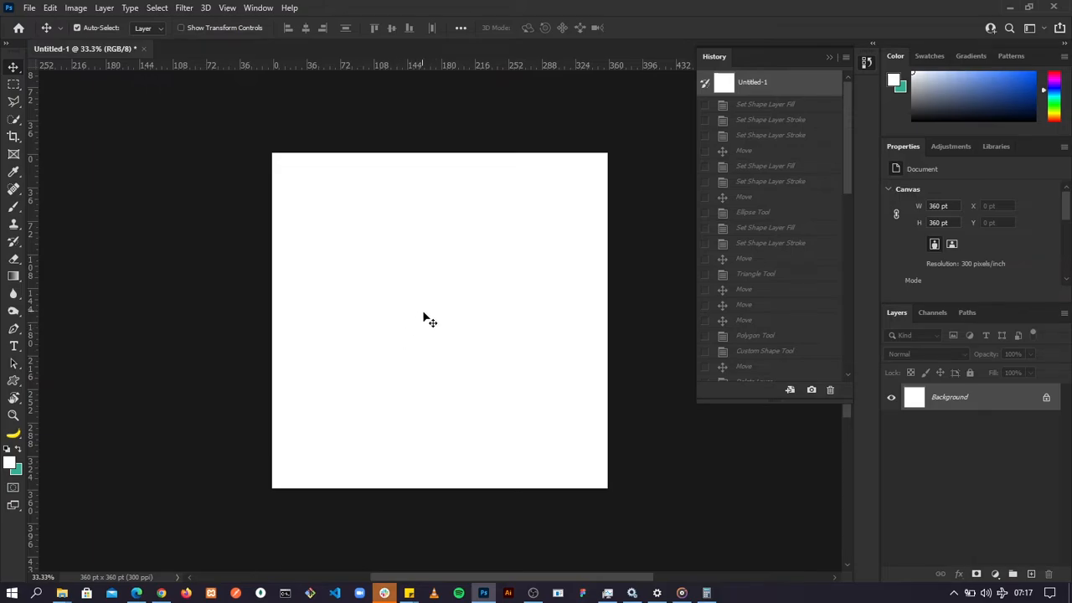
Add the horizontal text "THIS IS SOME TEXT" and move it to about X 44.6 pt, Y 77.3 pt in the canvas's upper area.
key("ctrl+0")
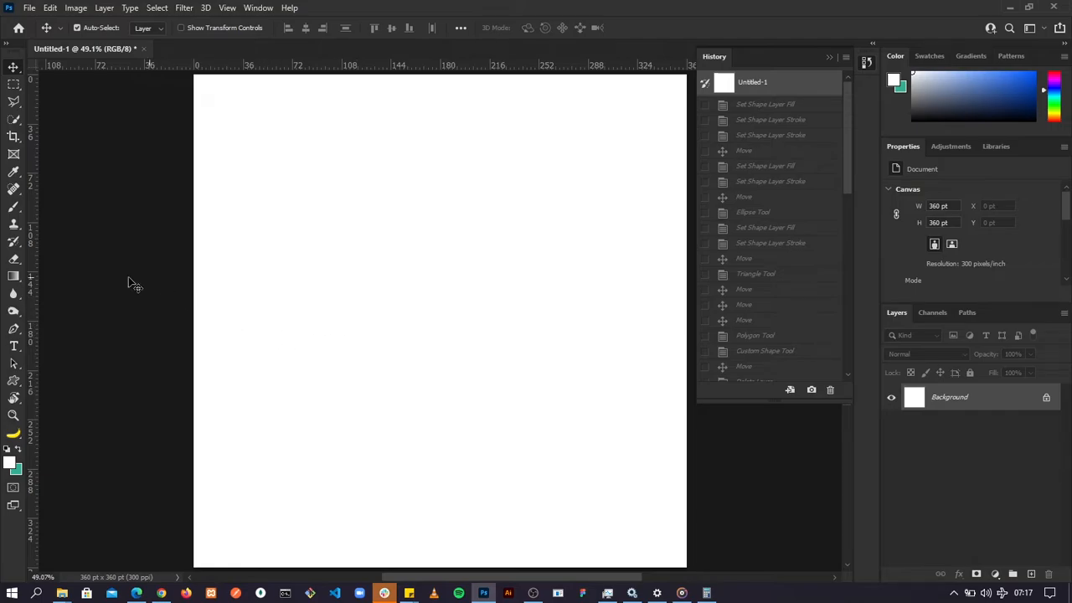
left_click(14, 348)
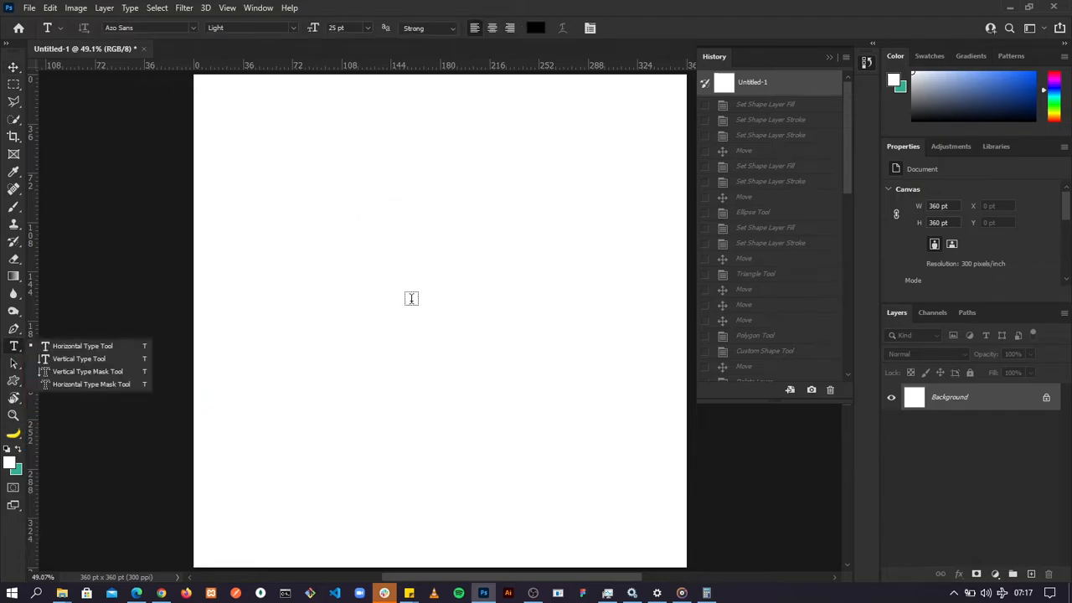
left_click(333, 231)
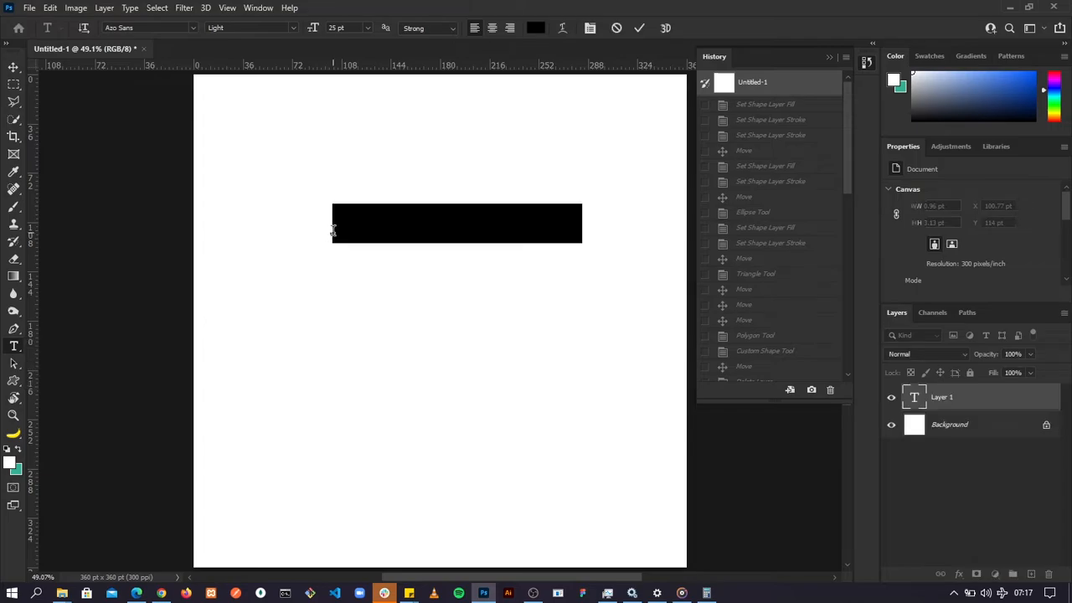
key("BackSpace")
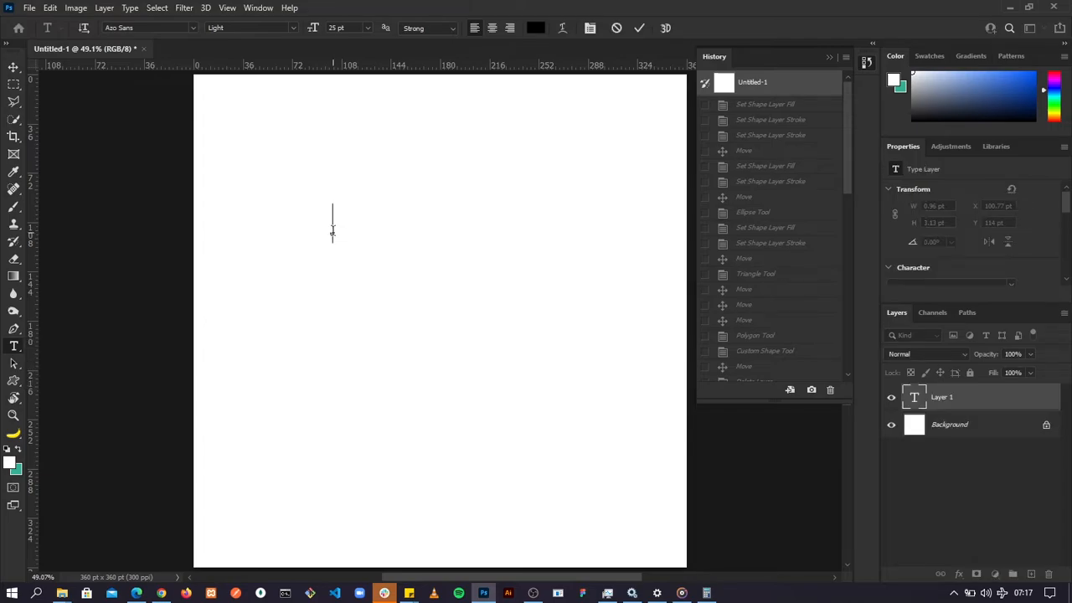
type("THIS I")
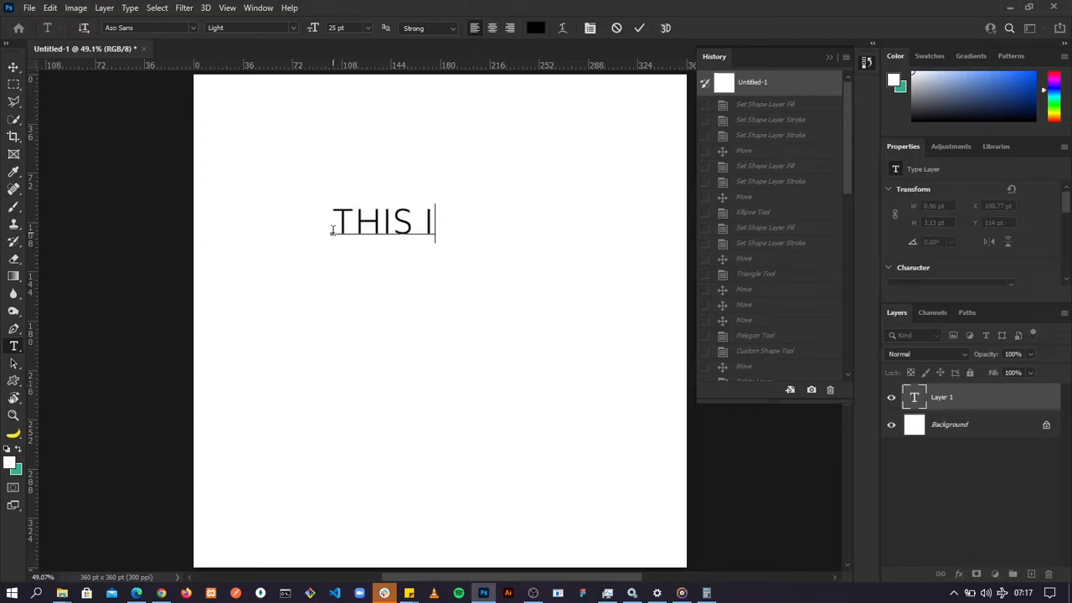
type("S SOME TE")
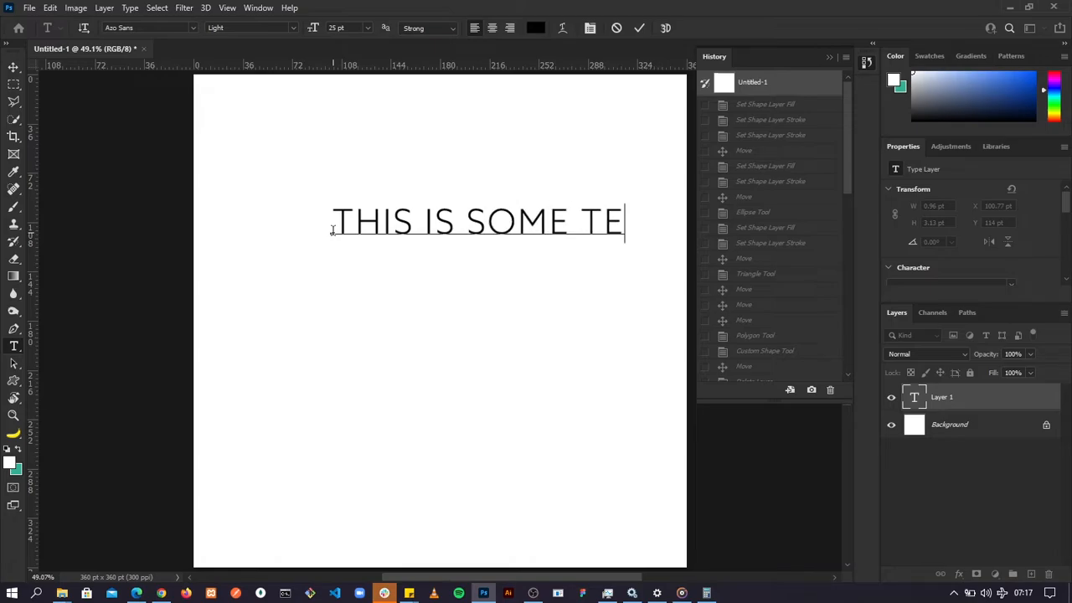
type("XT")
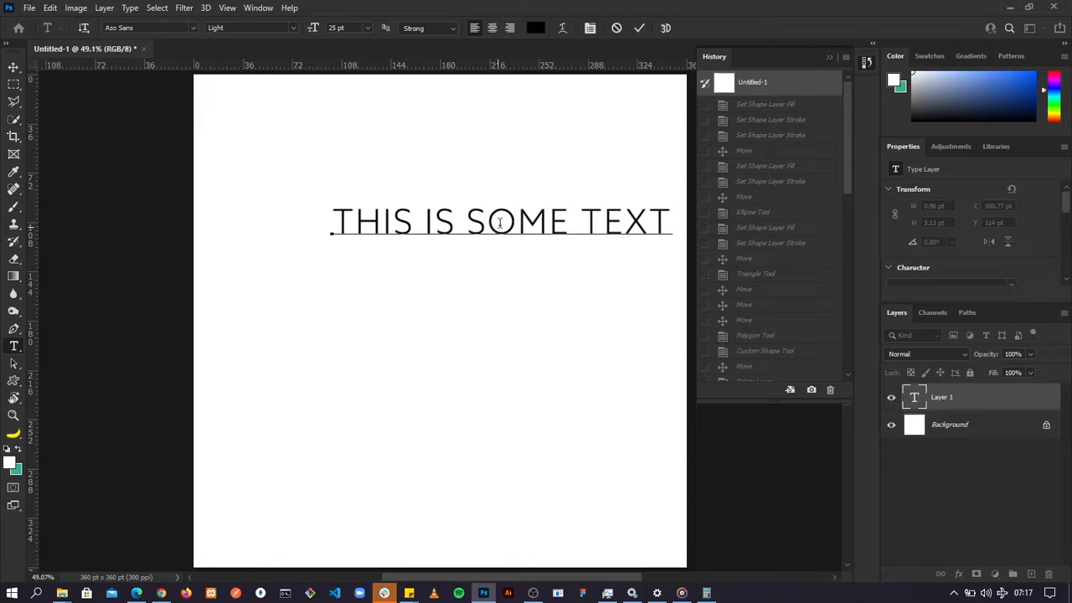
left_click(640, 29)
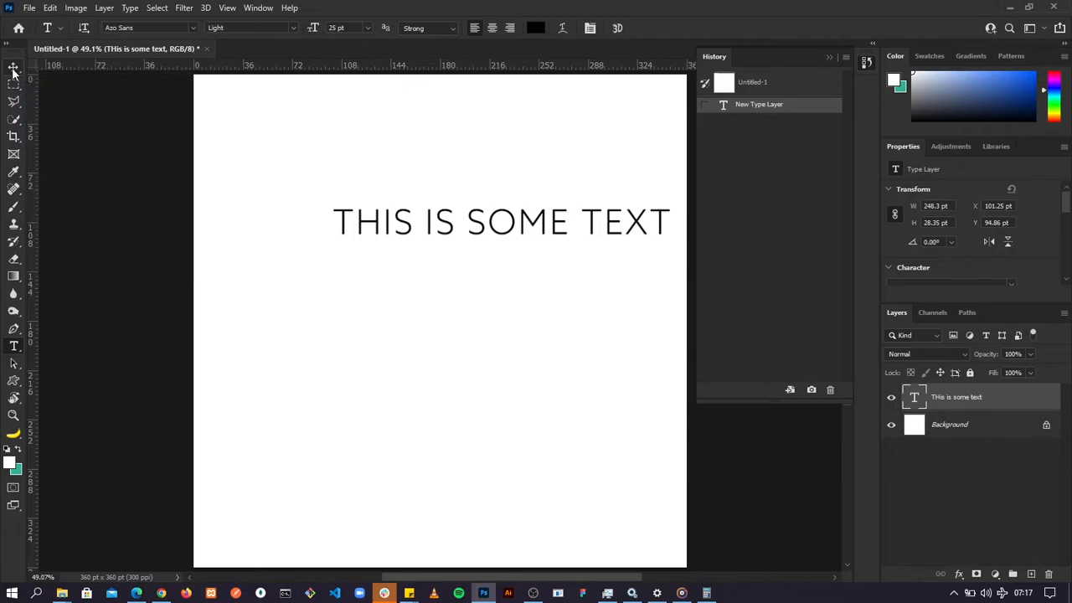
left_click(13, 69)
left_click_drag(383, 227, 331, 202)
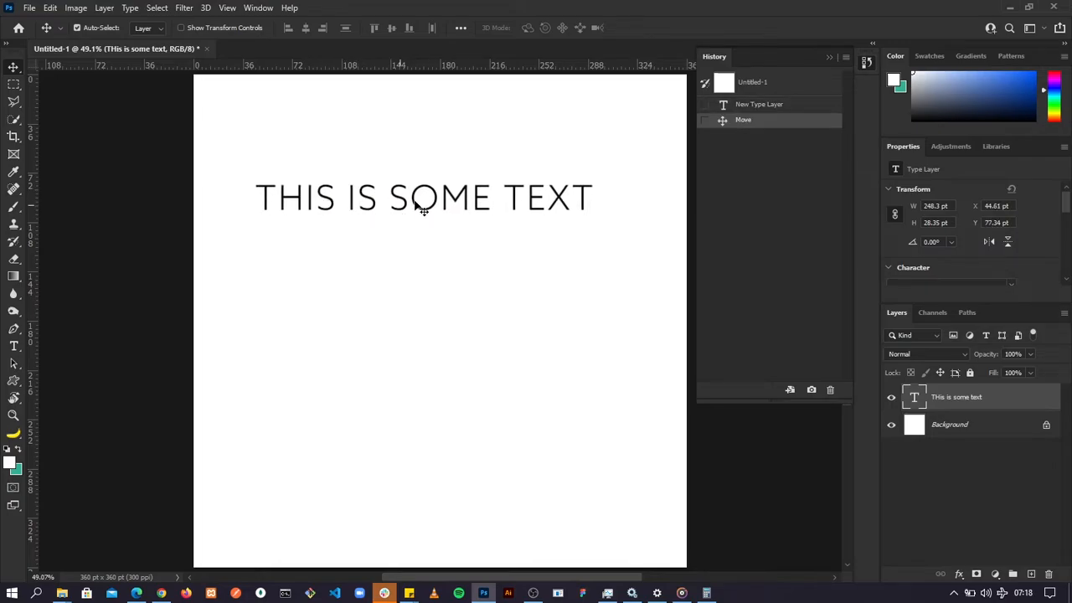
Create a second text layer reading "ANOTHER" below the first text, around the middle of the canvas.
left_click(13, 348)
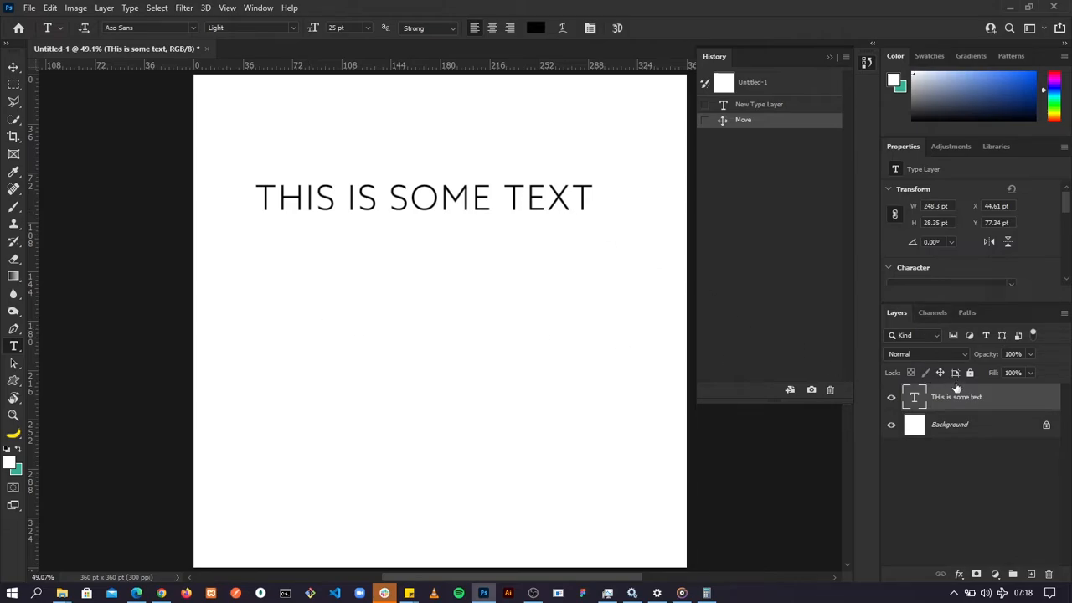
left_click(353, 368)
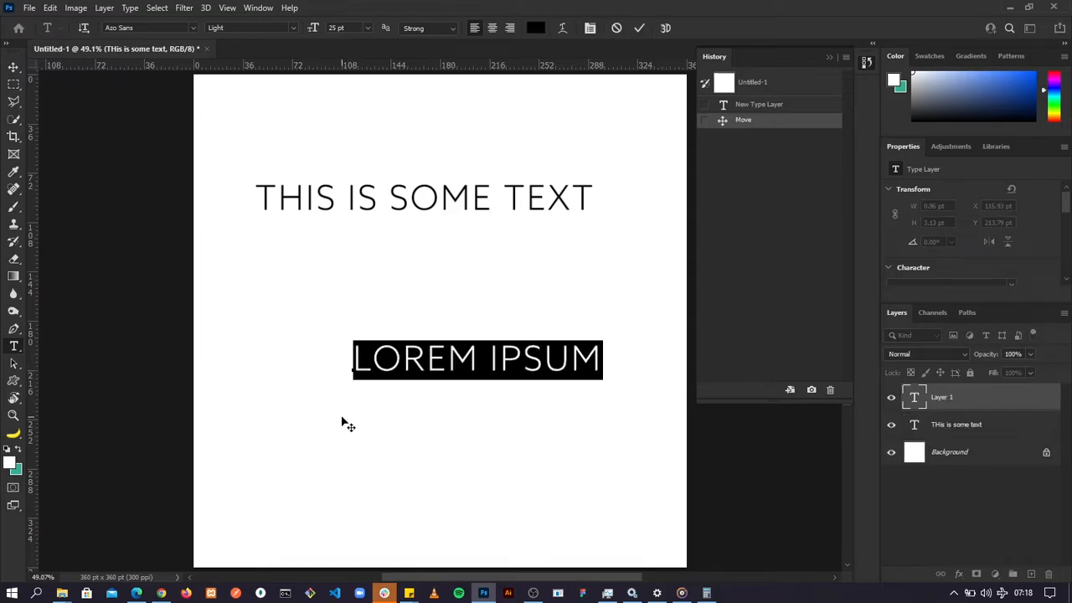
type("another")
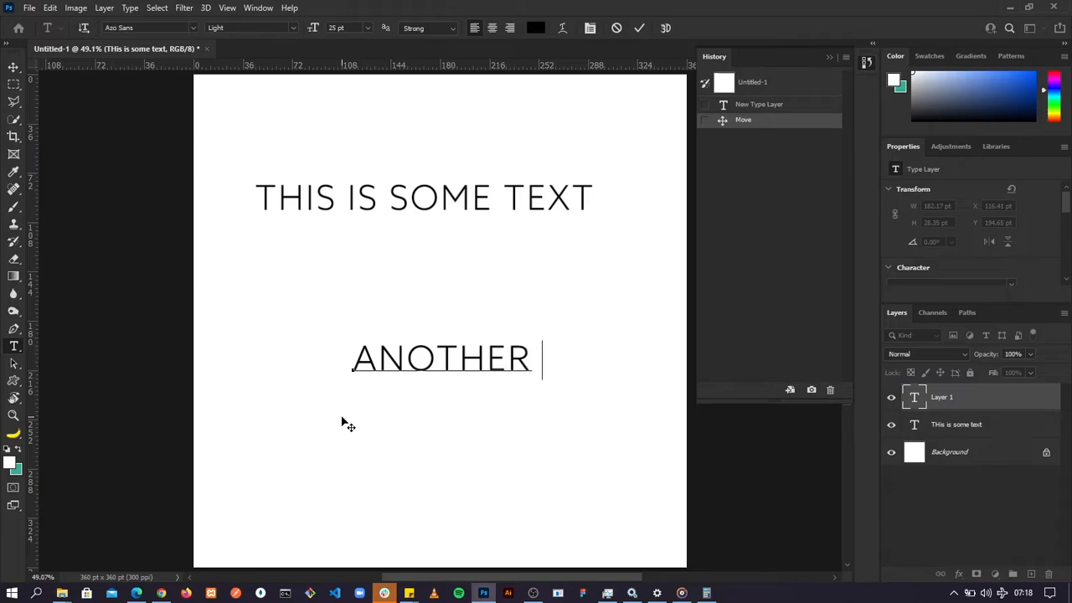
left_click(641, 30)
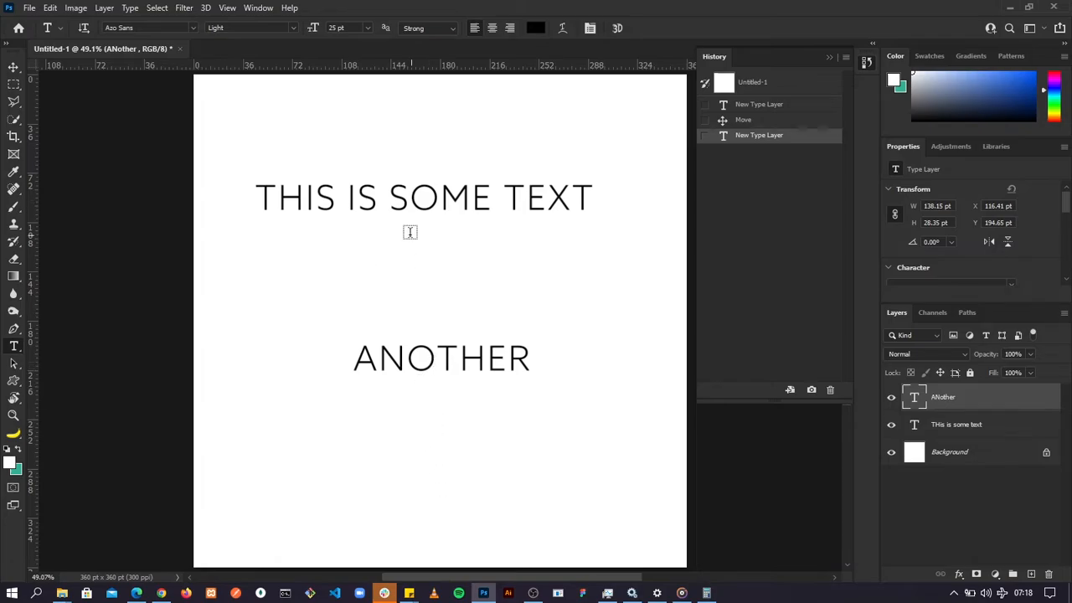
Replace the wording of the upper text layer with "EDITED VERSION" and commit the edit.
left_click(382, 197)
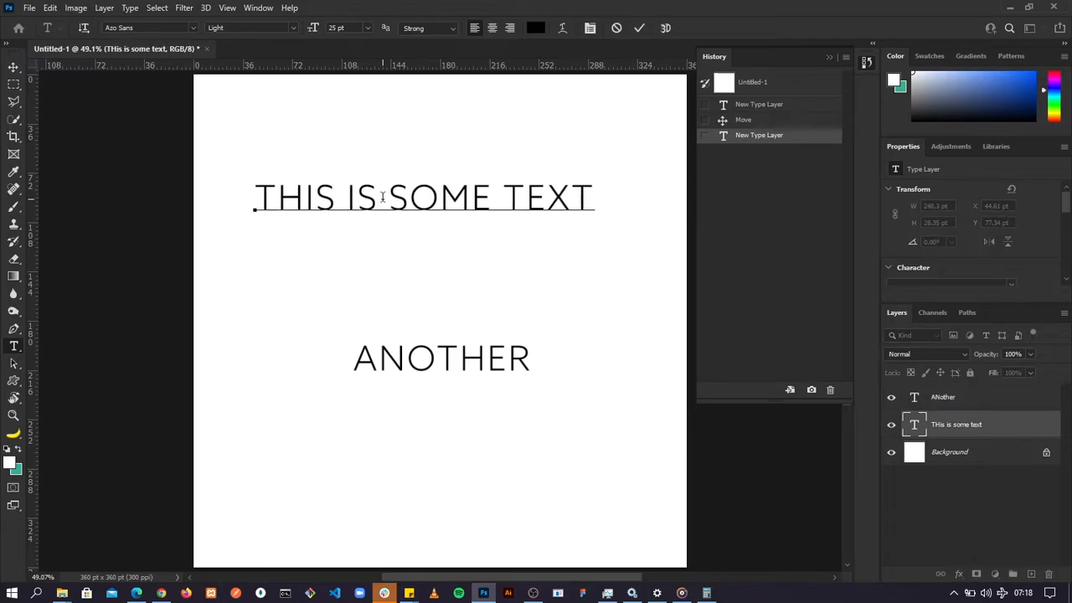
triple_click(382, 197)
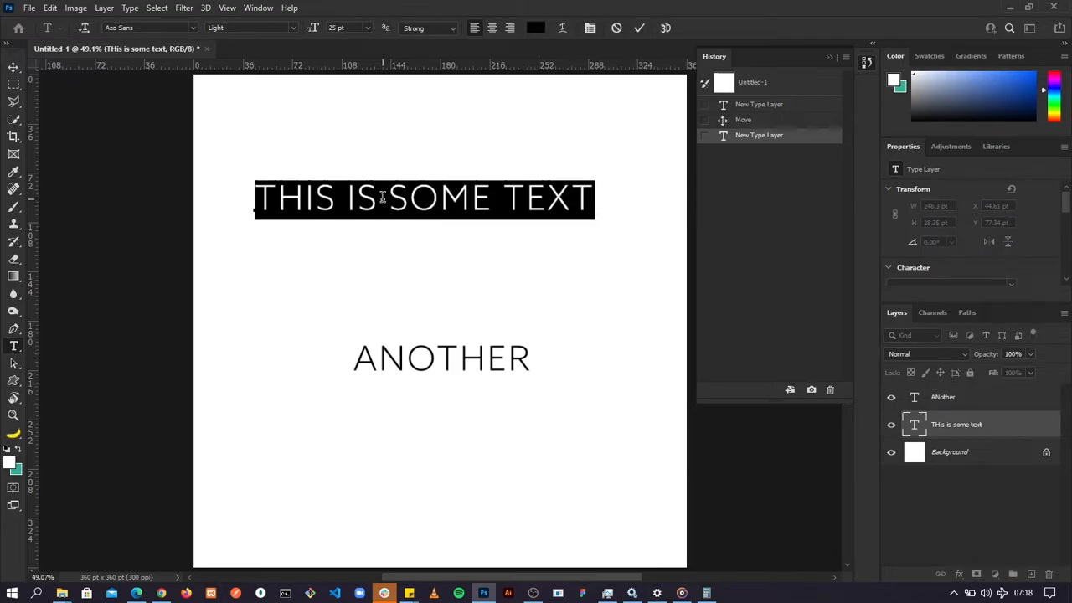
type("EDITE")
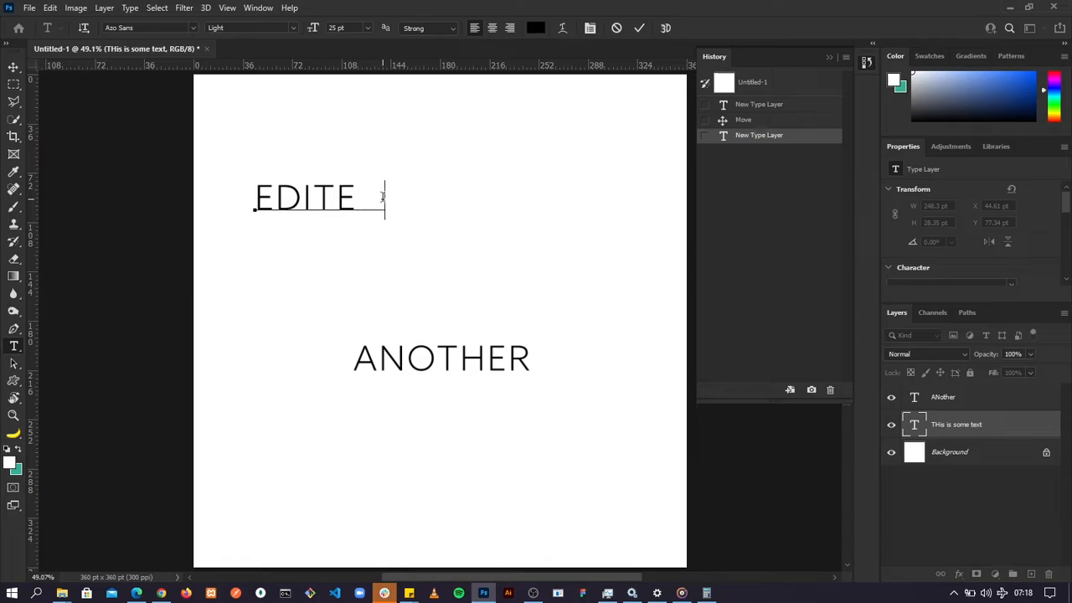
type("D VERSION")
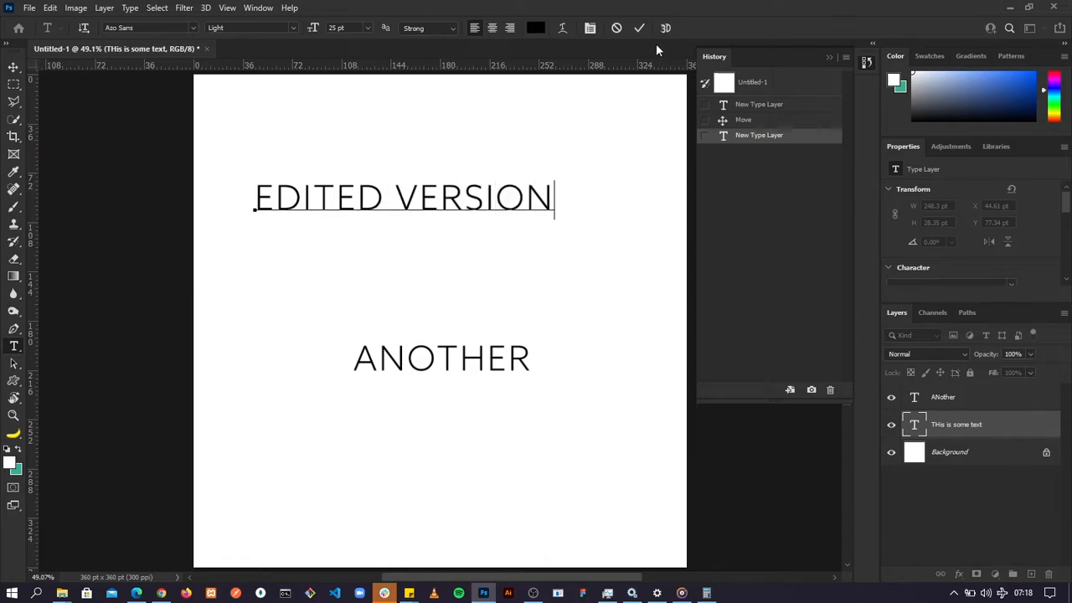
left_click(639, 28)
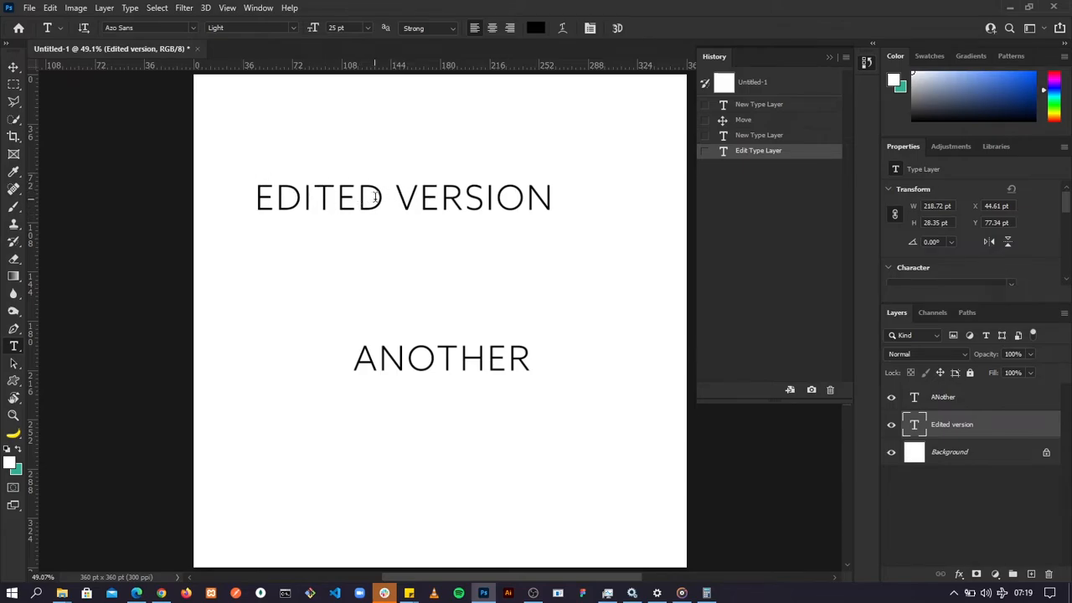
left_click(389, 197)
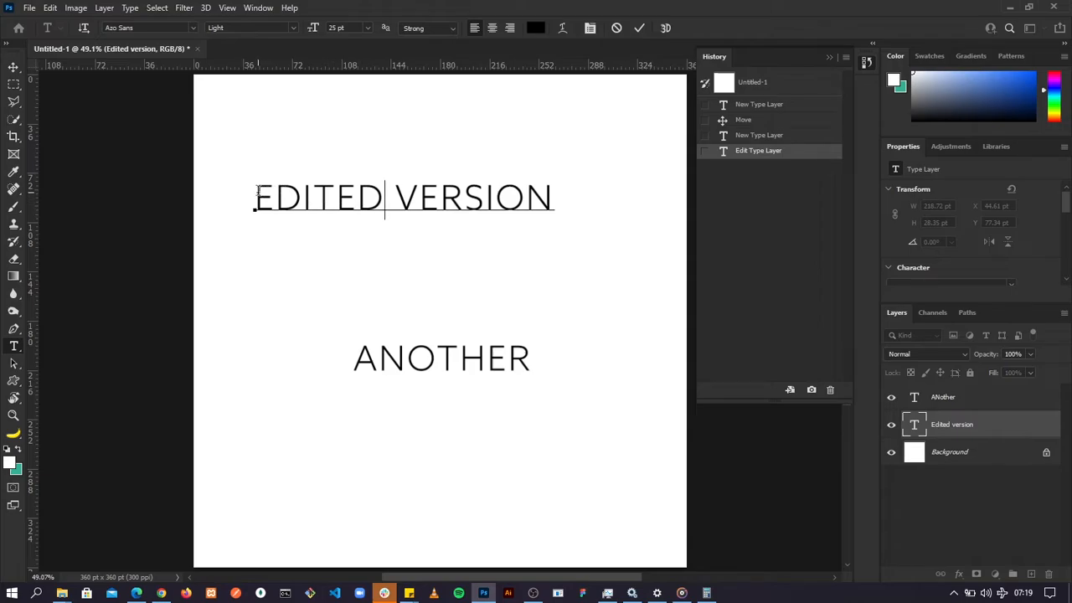
left_click_drag(257, 197, 415, 198)
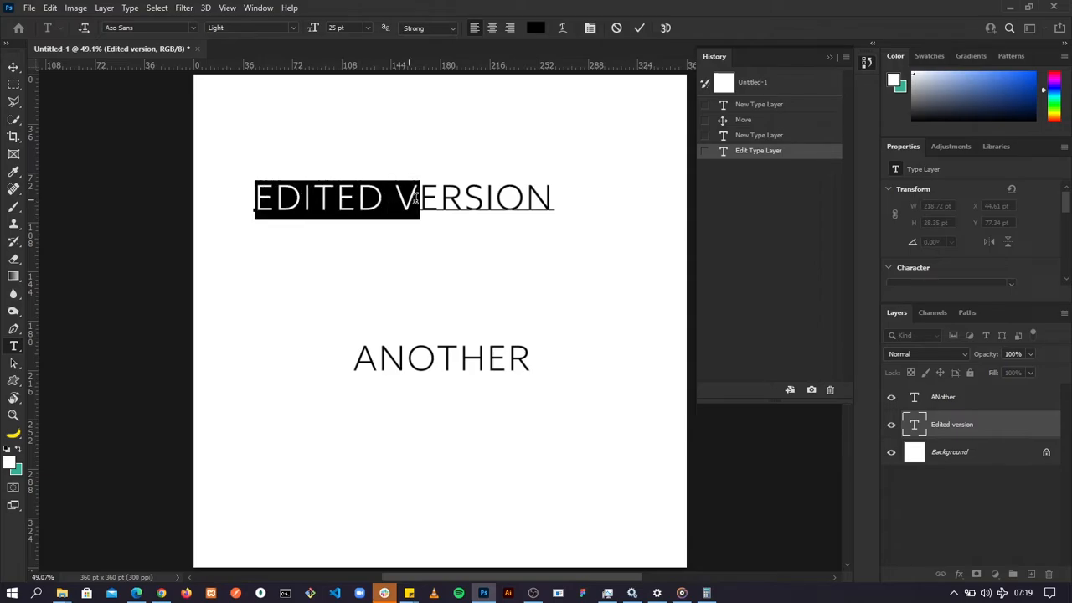
key("shift+Right")
key("shift+Right")
key("shift+Right")
key("shift+Right")
key("shift+Right")
key("shift+Right")
key("Left")
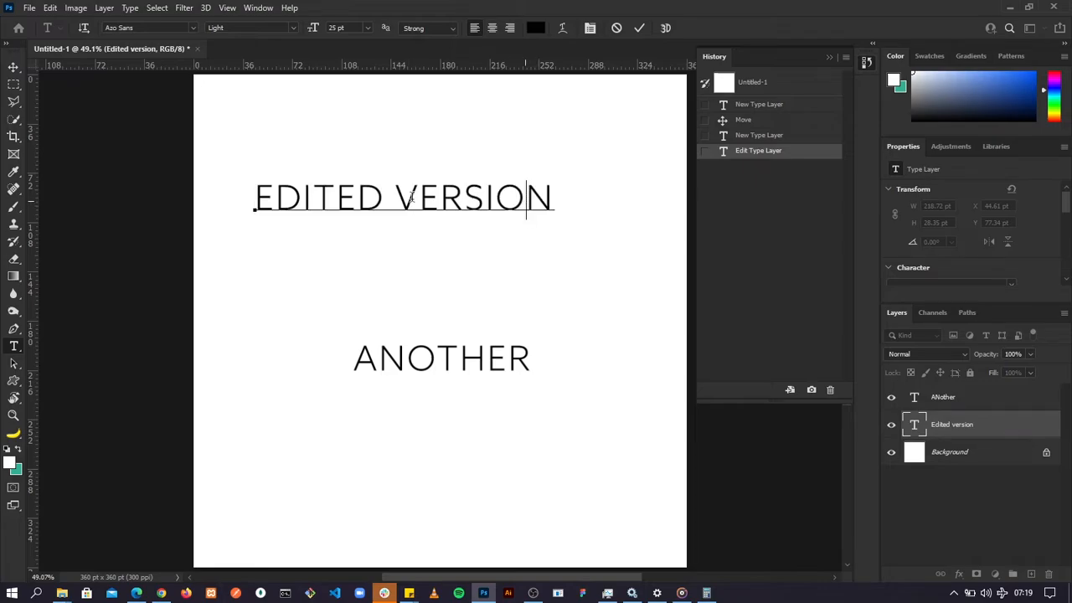
Select the whole "EDITED VERSION" text, browse the available fonts and set its font to Tw Cen MT.
left_click_drag(258, 197, 561, 201)
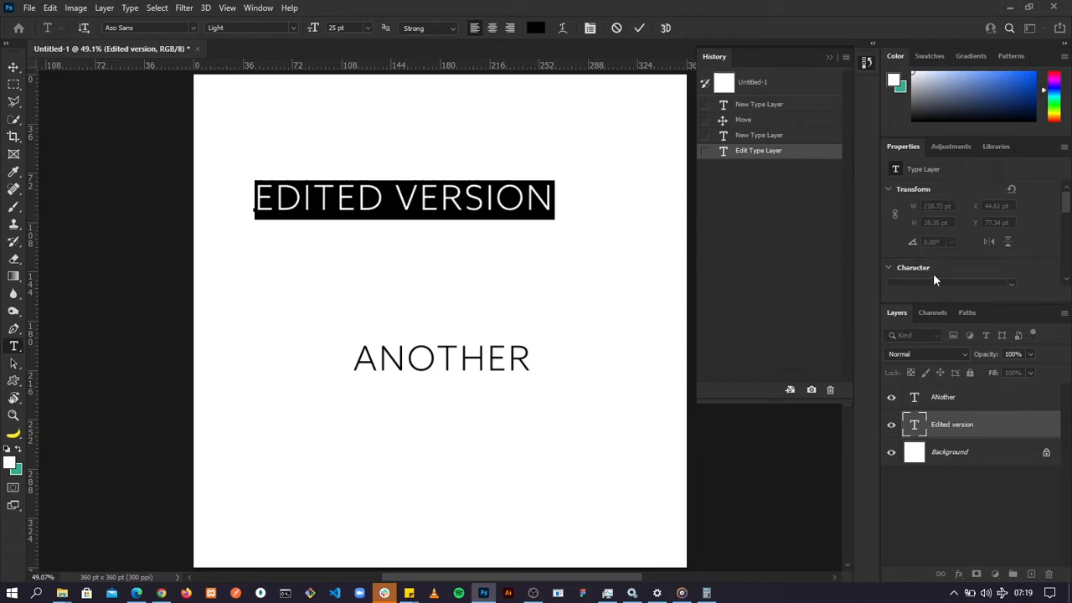
scroll(936, 247, "down", 6)
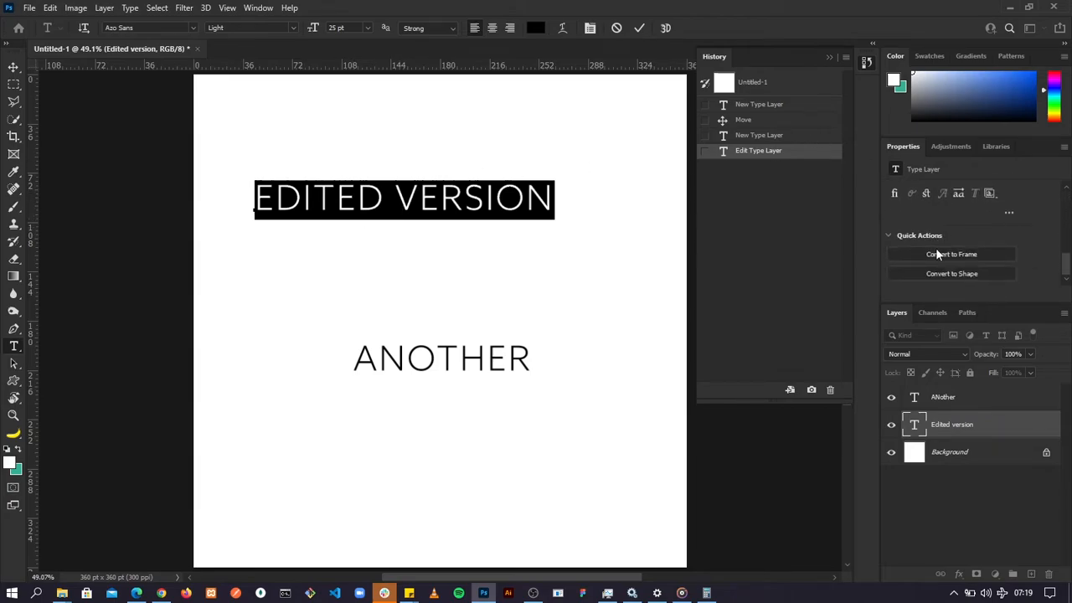
scroll(937, 254, "up", 2)
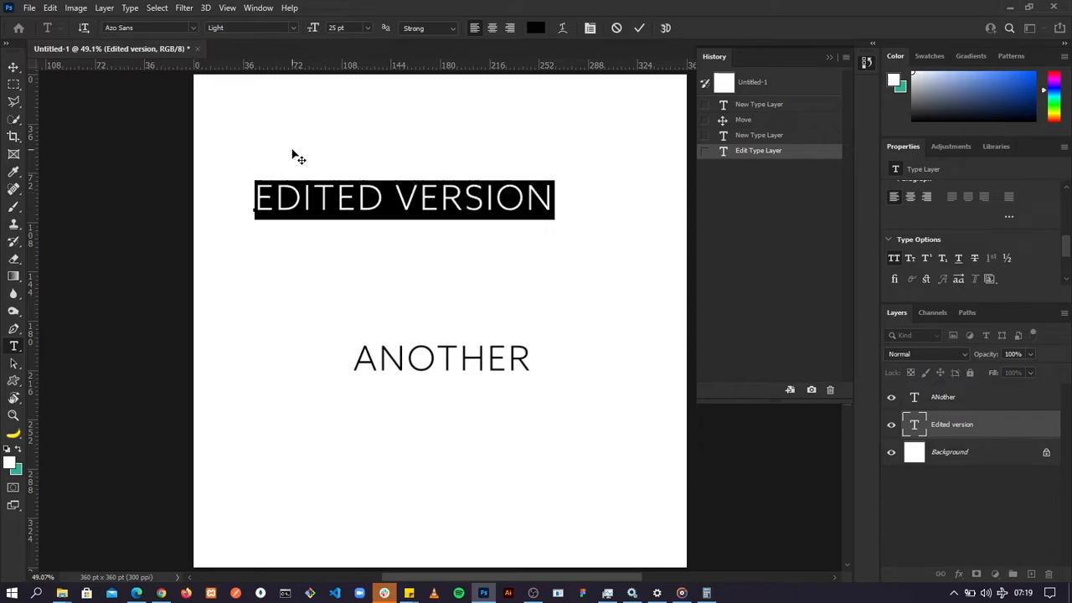
left_click(193, 27)
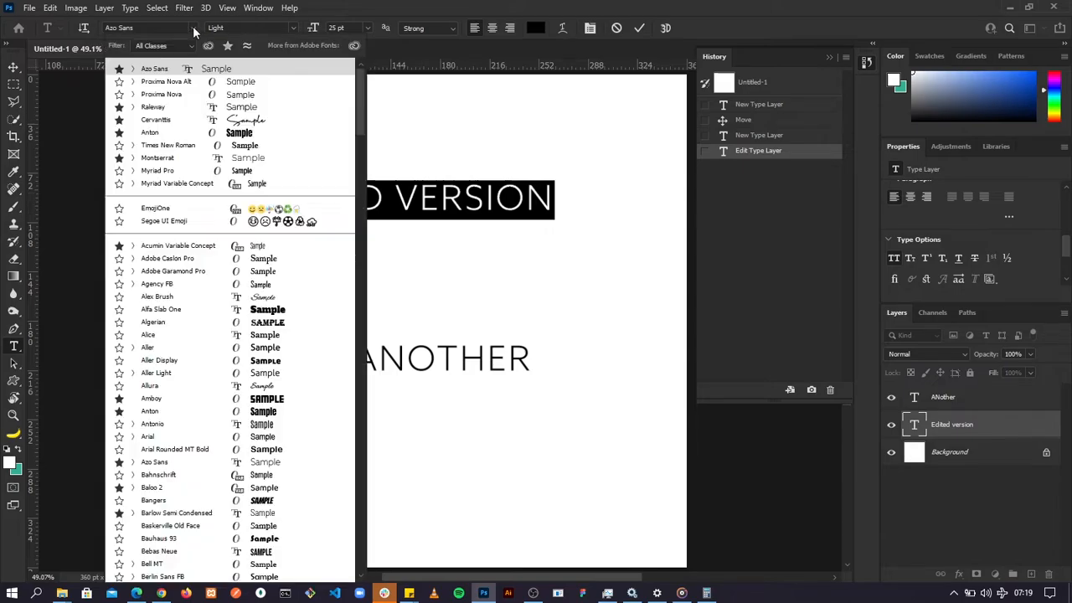
scroll(228, 235, "down", 2)
scroll(228, 234, "down", 12)
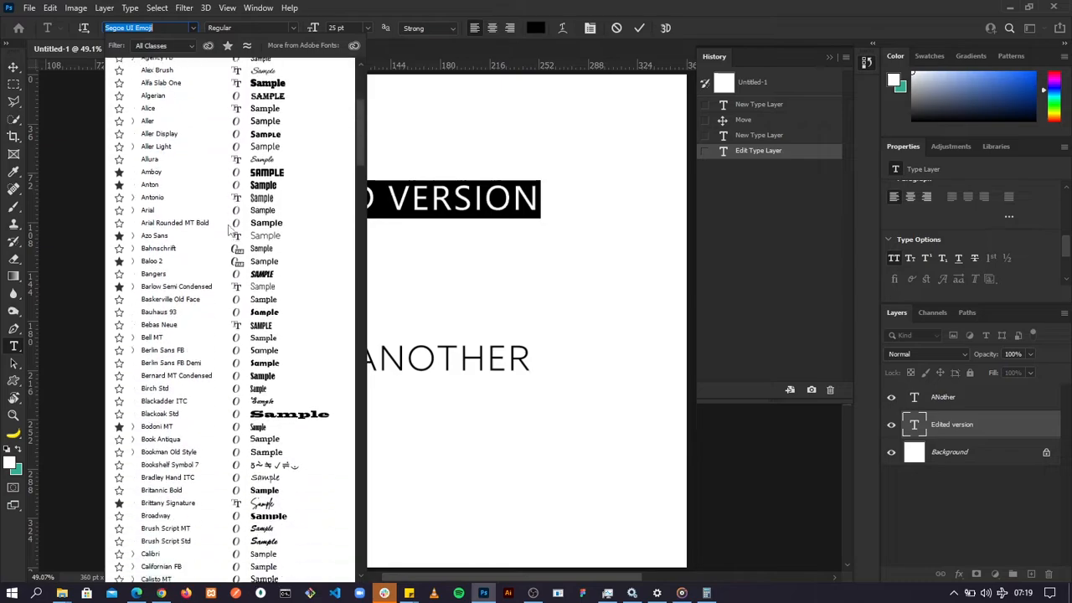
scroll(224, 221, "down", 15)
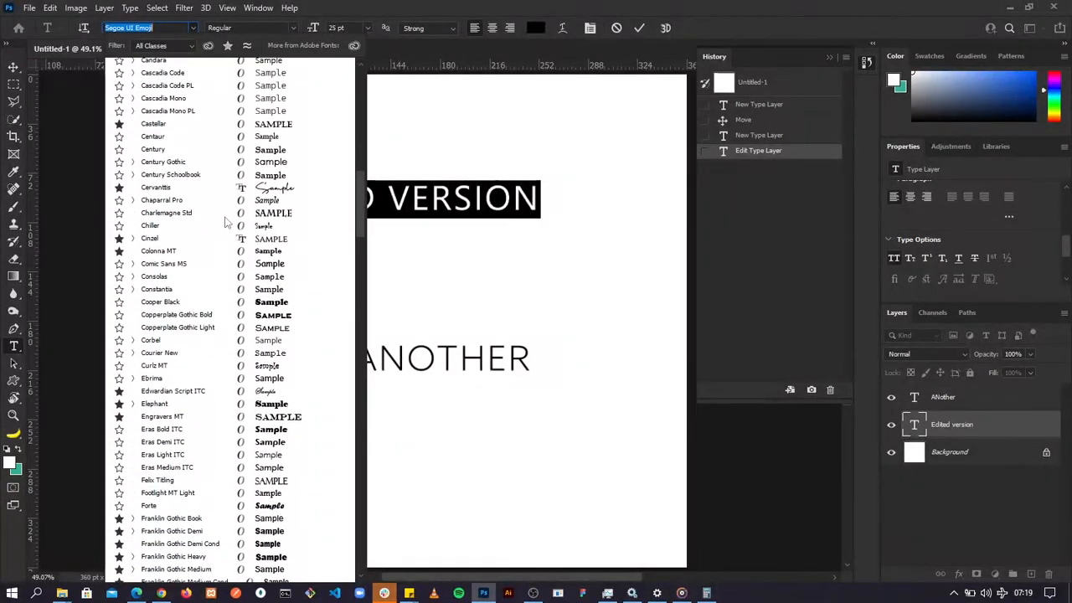
scroll(224, 222, "down", 15)
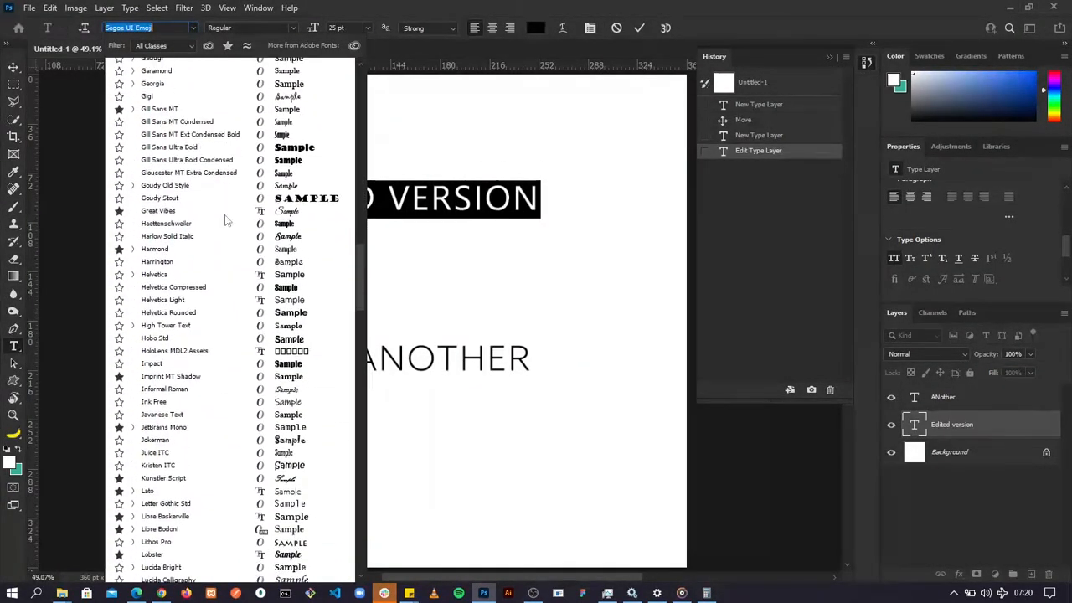
scroll(225, 221, "down", 15)
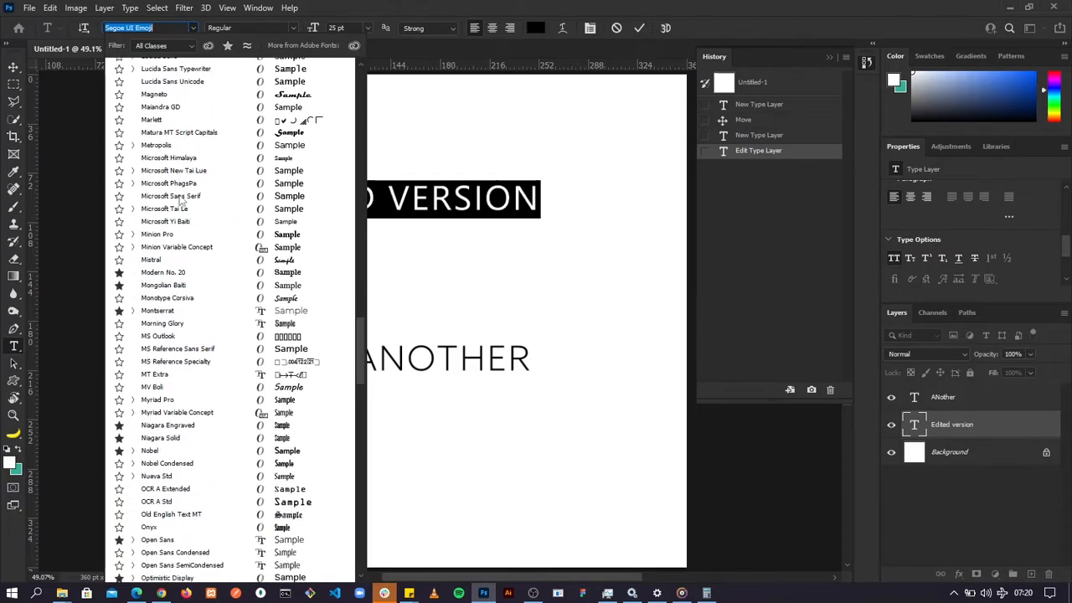
scroll(177, 212, "down", 15)
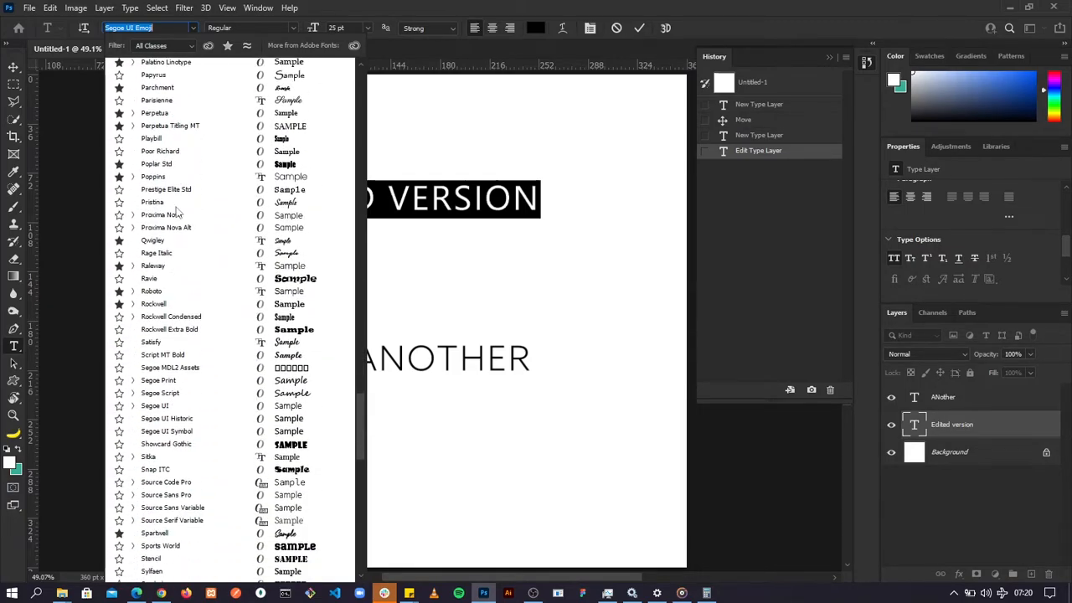
scroll(162, 197, "down", 8)
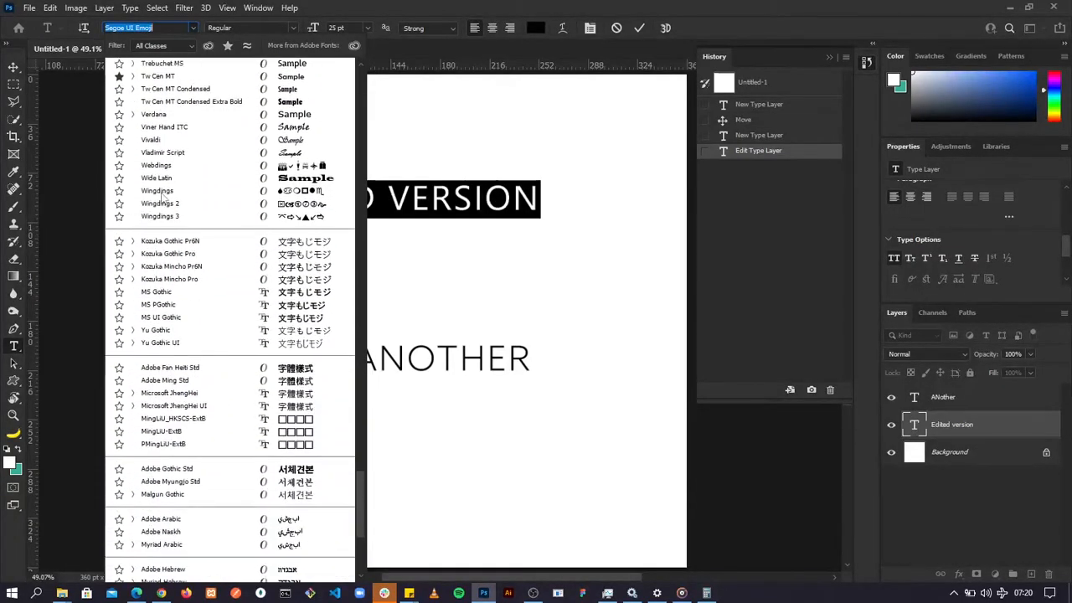
scroll(163, 189, "up", 4)
scroll(164, 192, "up", 5)
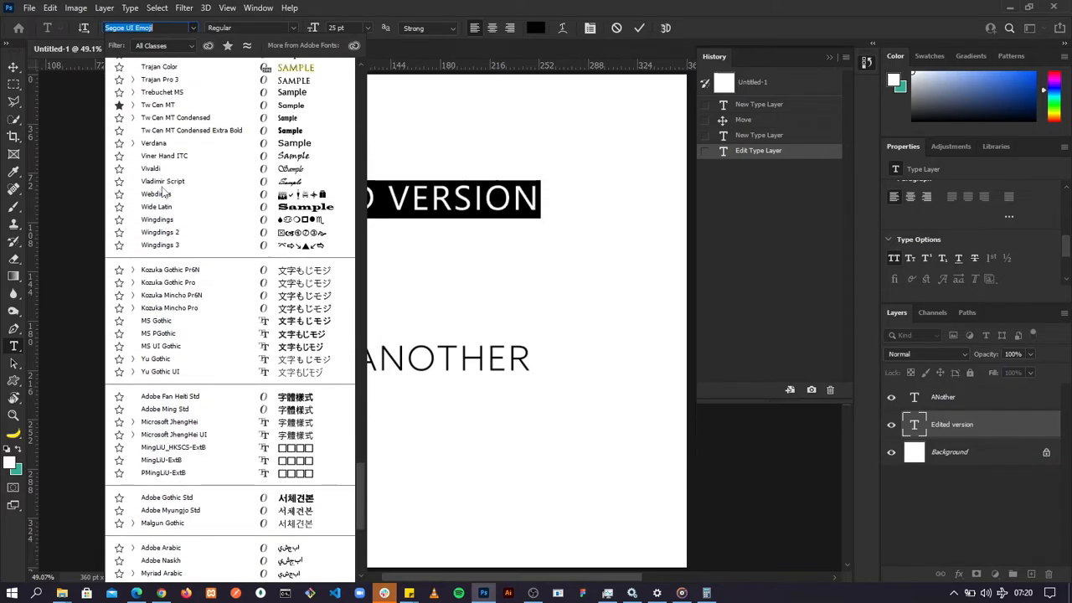
left_click(161, 191)
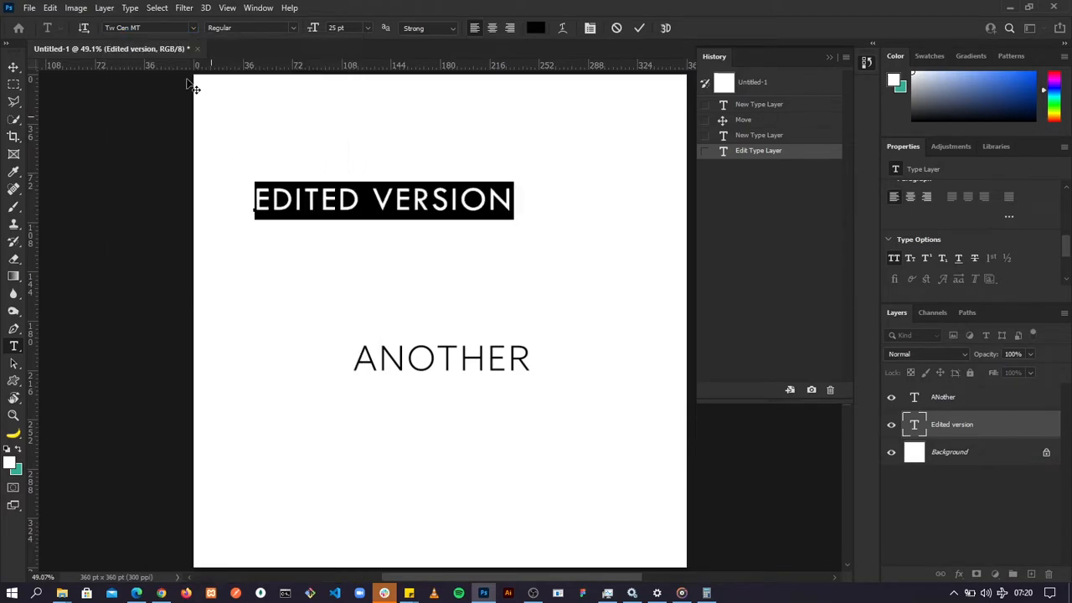
Change the font of the selected "EDITED VERSION" text to Cervanttis.
left_click(192, 27)
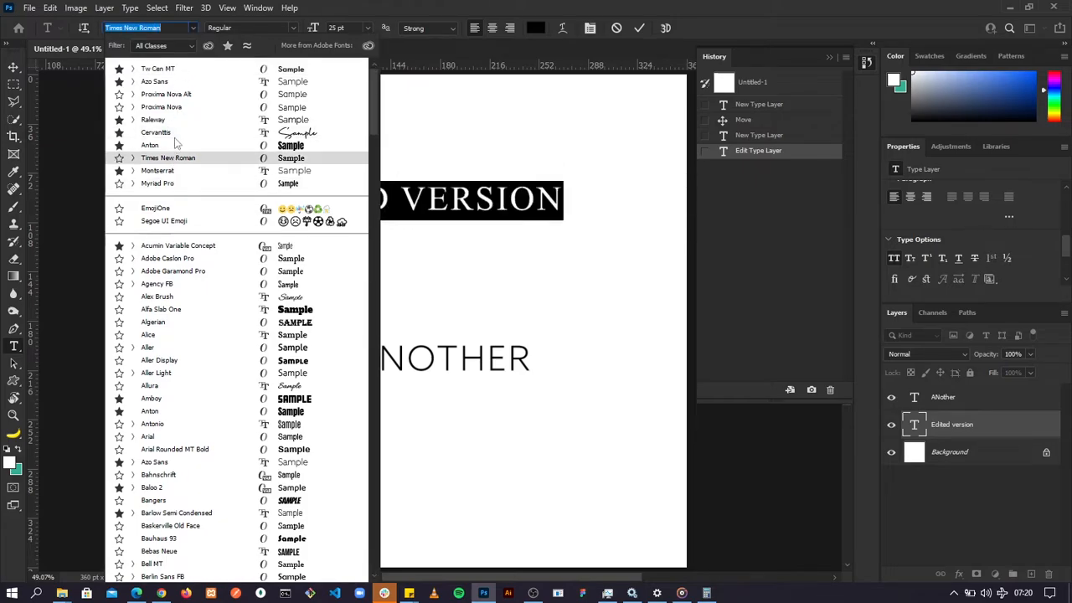
left_click(175, 134)
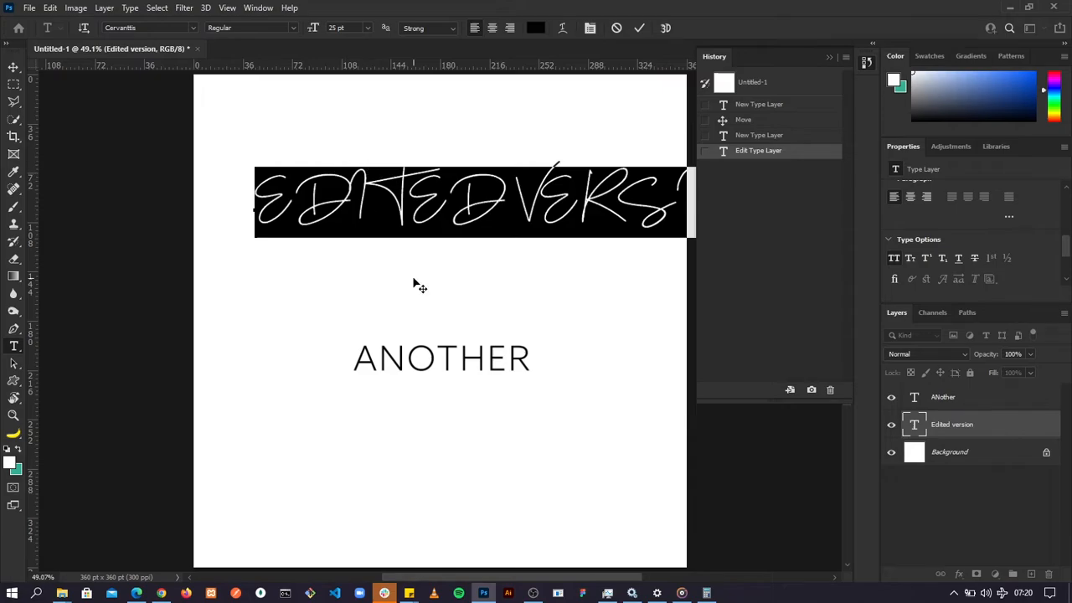
Try Anton on the selected "EDITED VERSION" text and set its font to Azo Sans.
left_click(192, 26)
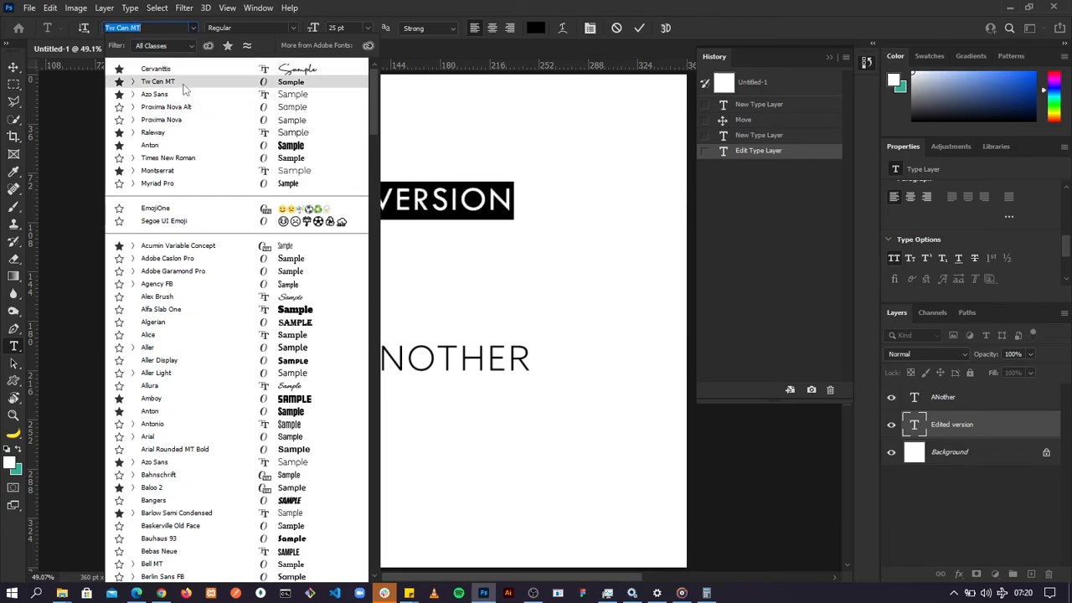
left_click(173, 146)
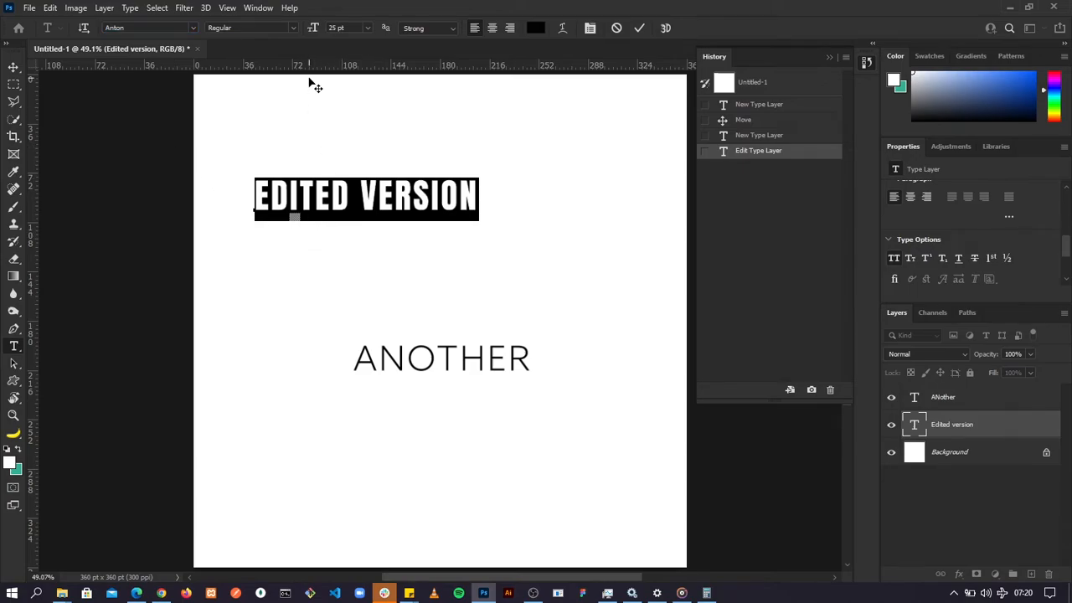
left_click(193, 27)
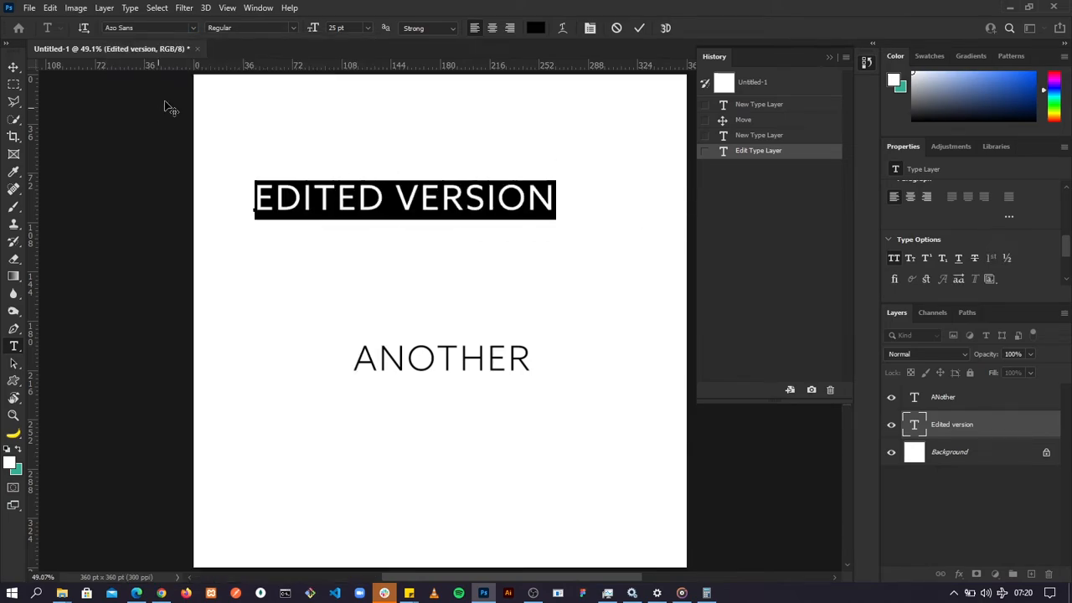
Try the Thin, Light Italic and Bold styles on the selected "EDITED VERSION" text and set its font style to Black.
left_click(292, 27)
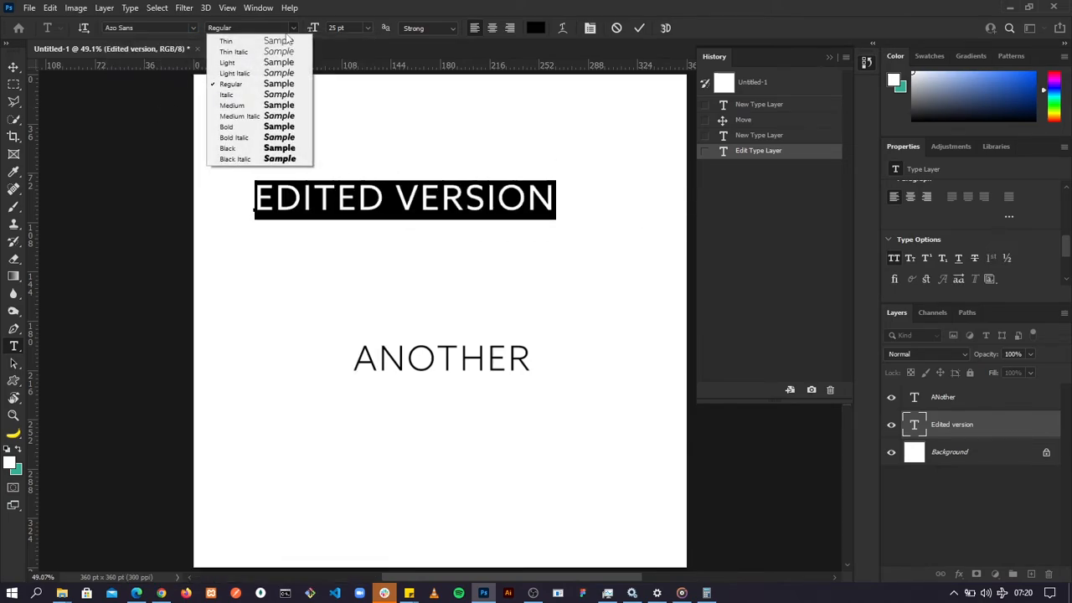
left_click(261, 40)
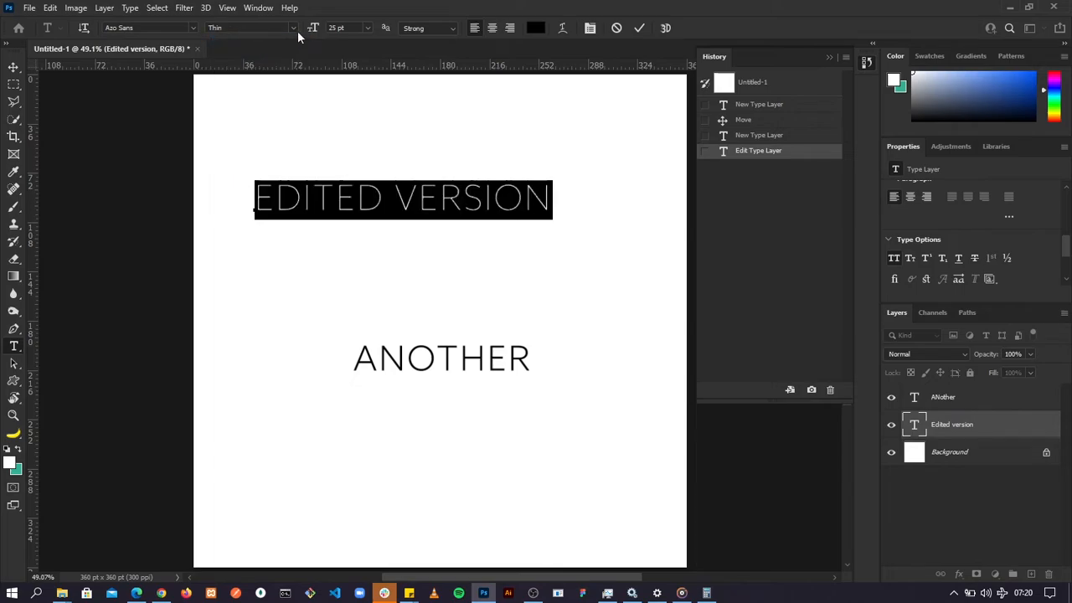
left_click(295, 28)
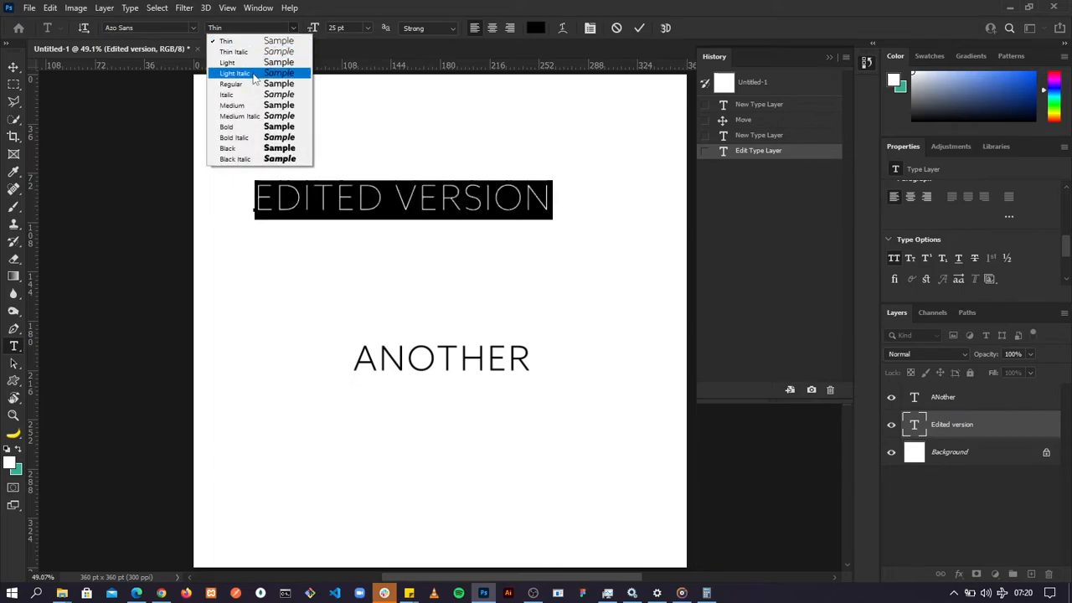
left_click(259, 73)
left_click(293, 29)
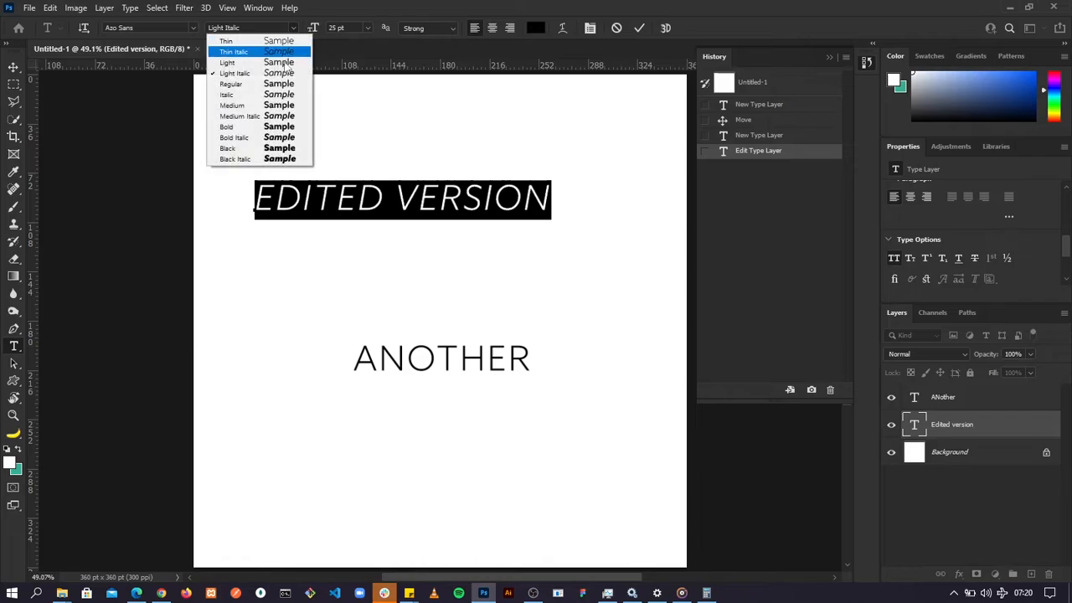
left_click(258, 128)
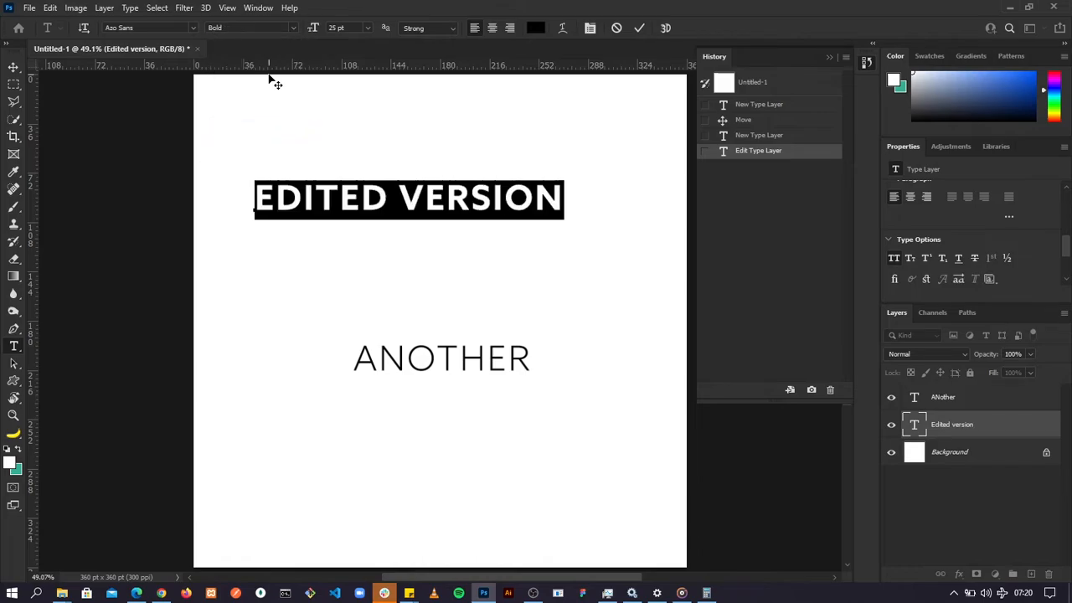
left_click(298, 30)
left_click(245, 148)
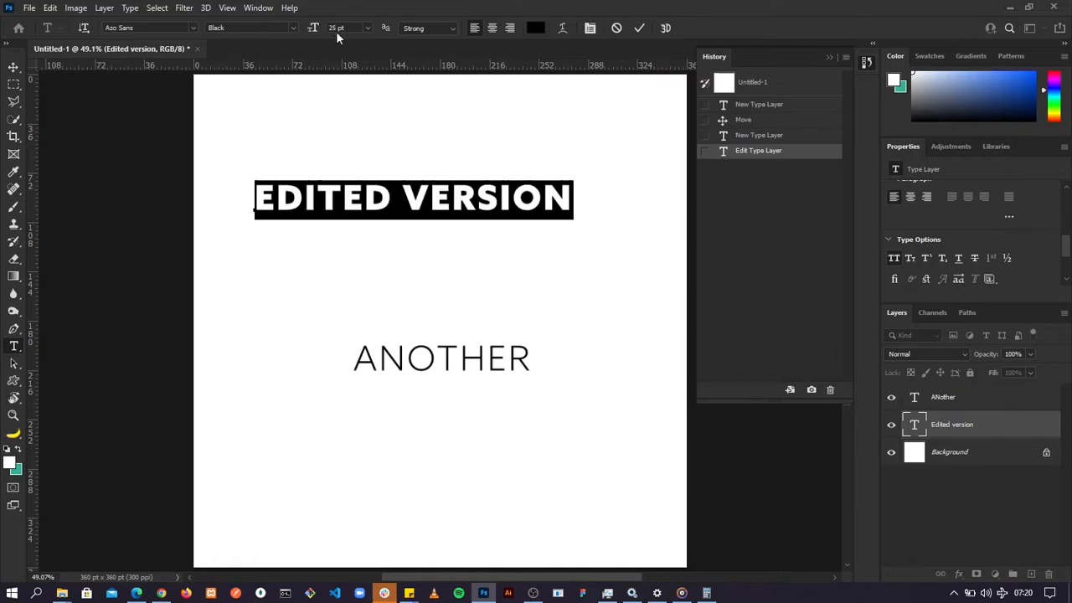
Try sizes of 36 pt, 16 pt and a custom 20 pt on the selected "EDITED VERSION" text.
left_click(369, 27)
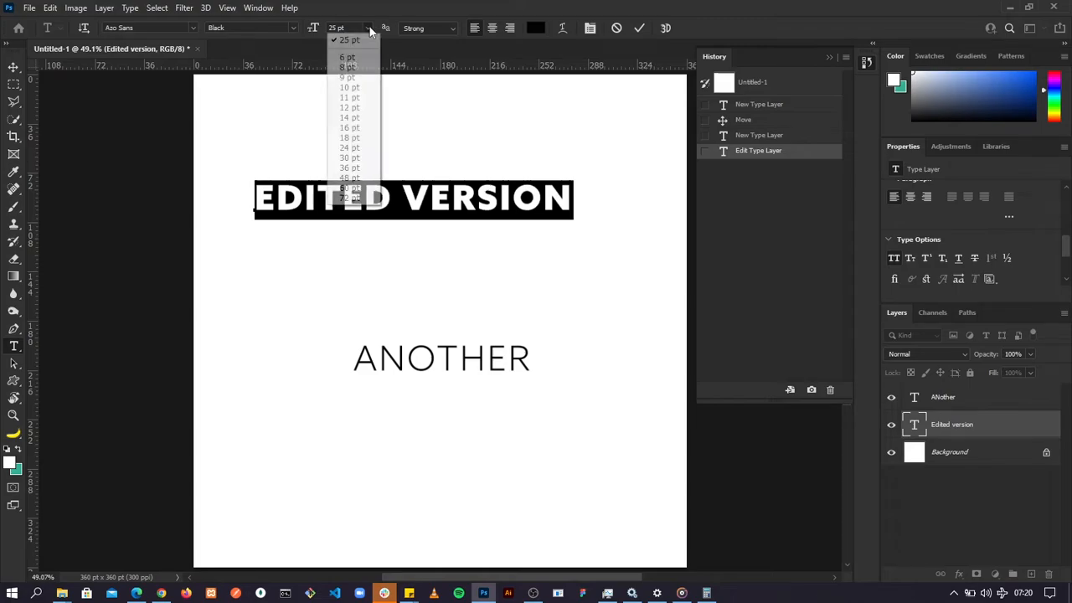
left_click(349, 169)
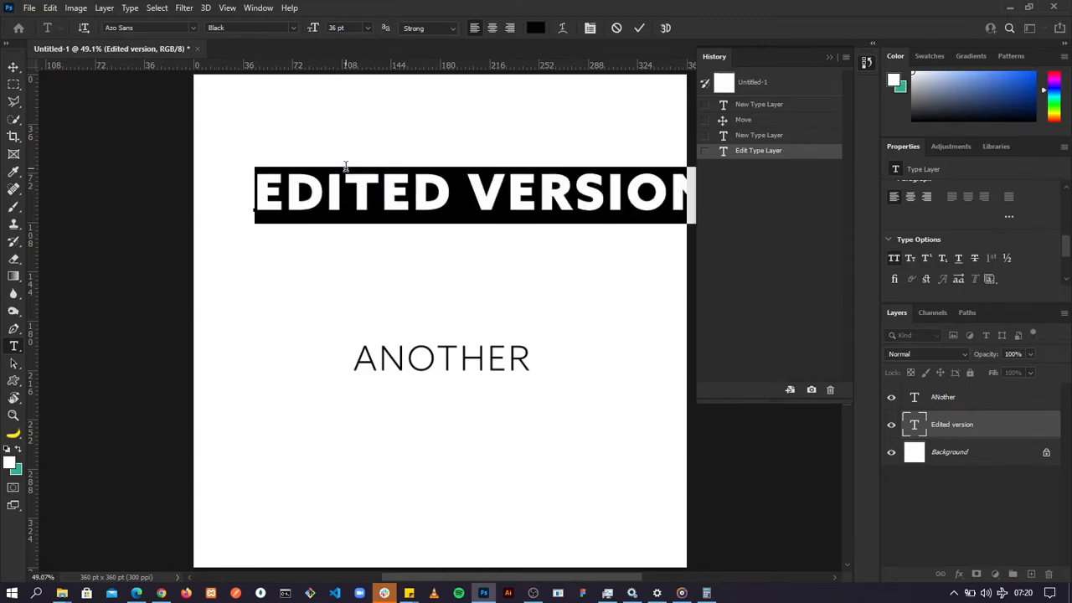
left_click(369, 29)
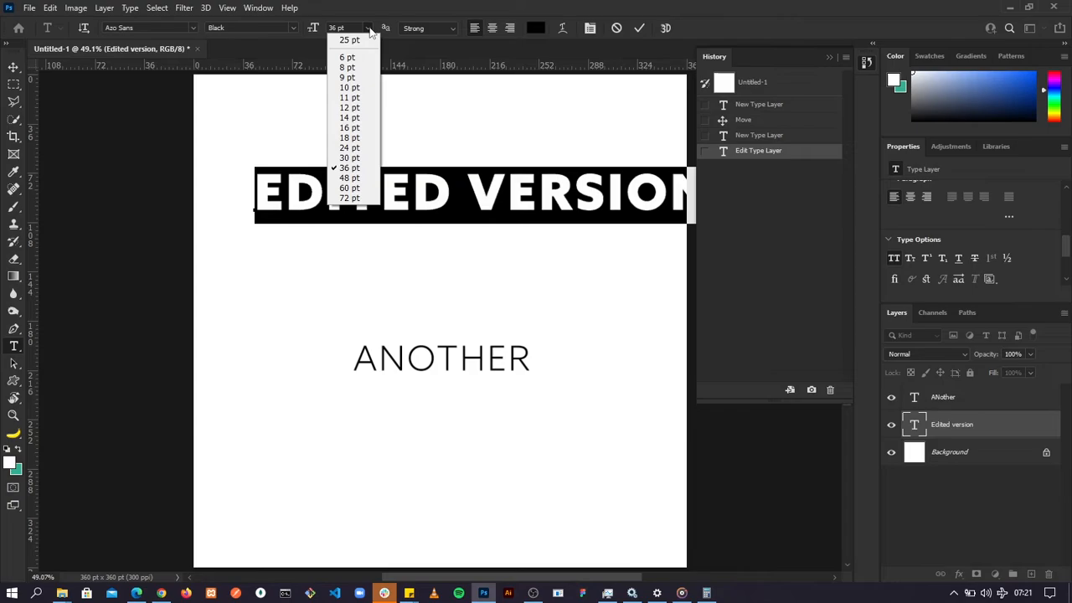
left_click(350, 128)
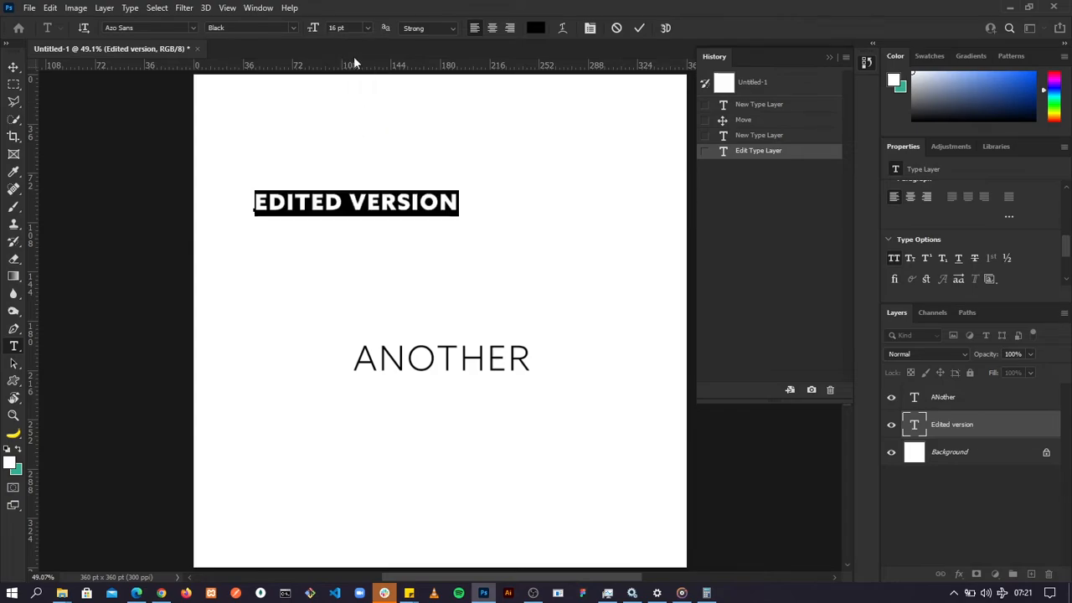
key("BackSpace")
key("BackSpace")
key("BackSpace")
key("Return")
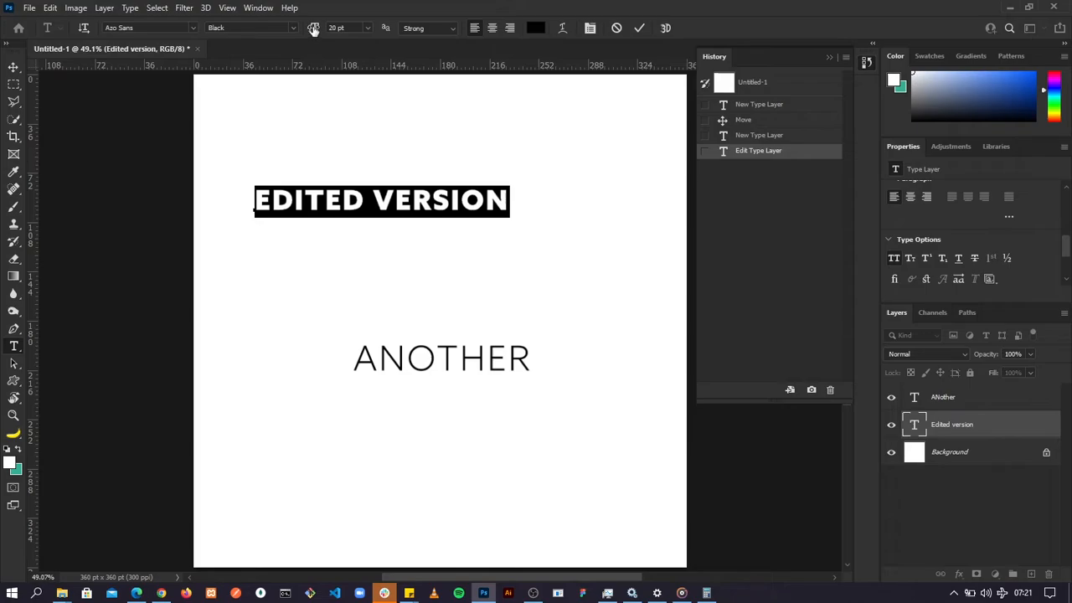
Scrub the font size of the "EDITED VERSION" text to 24 pt and commit the edit.
mouse_move(313, 29)
left_mouse_down()
mouse_move(337, 29)
mouse_move(311, 30)
left_mouse_up()
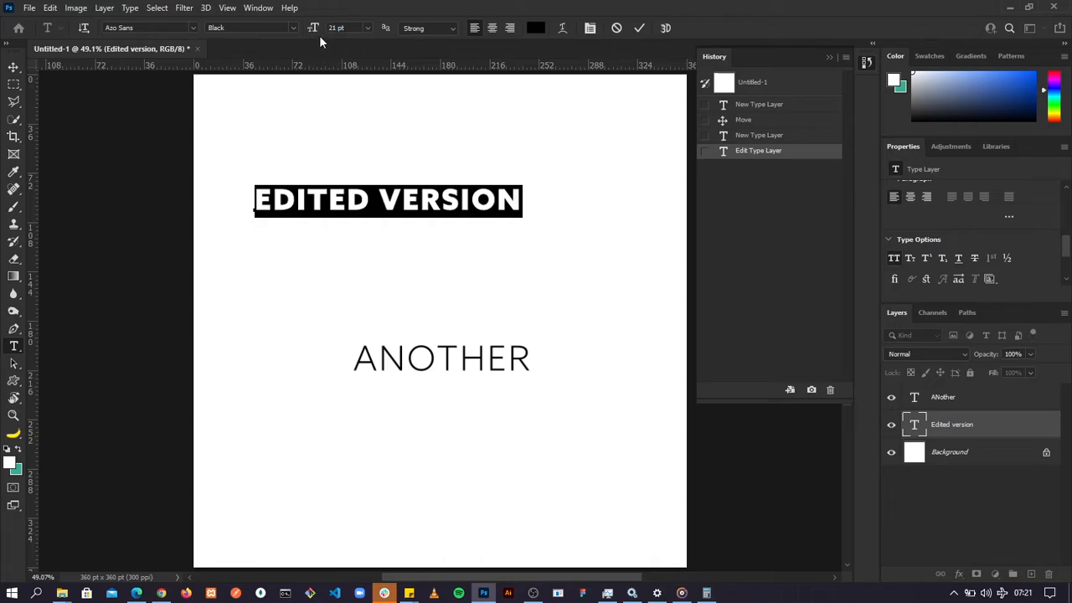
mouse_move(314, 31)
left_mouse_down()
mouse_move(302, 31)
mouse_move(317, 32)
left_mouse_up()
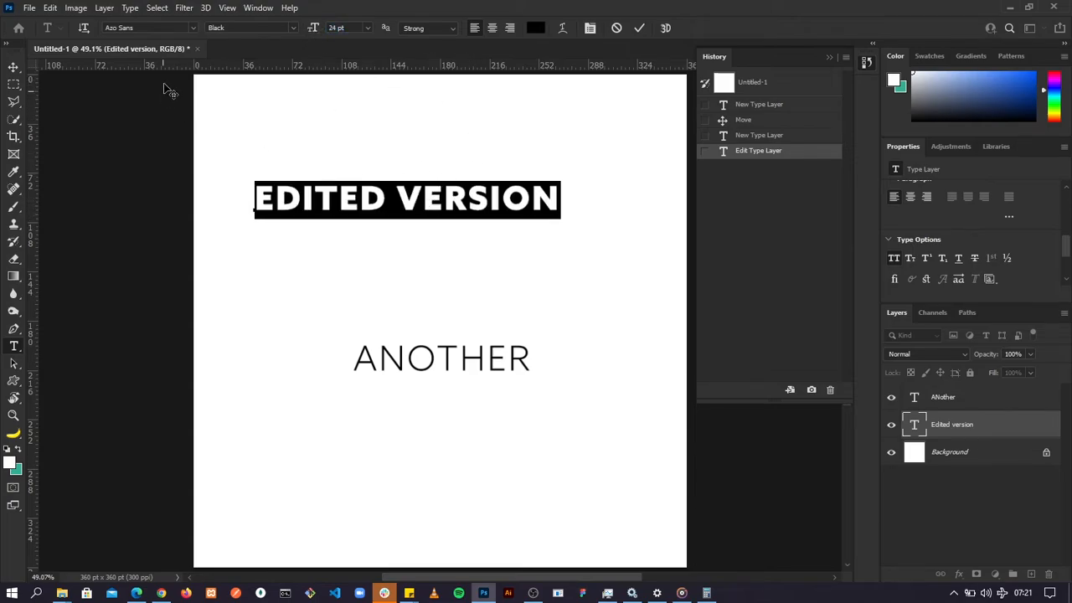
left_click(638, 30)
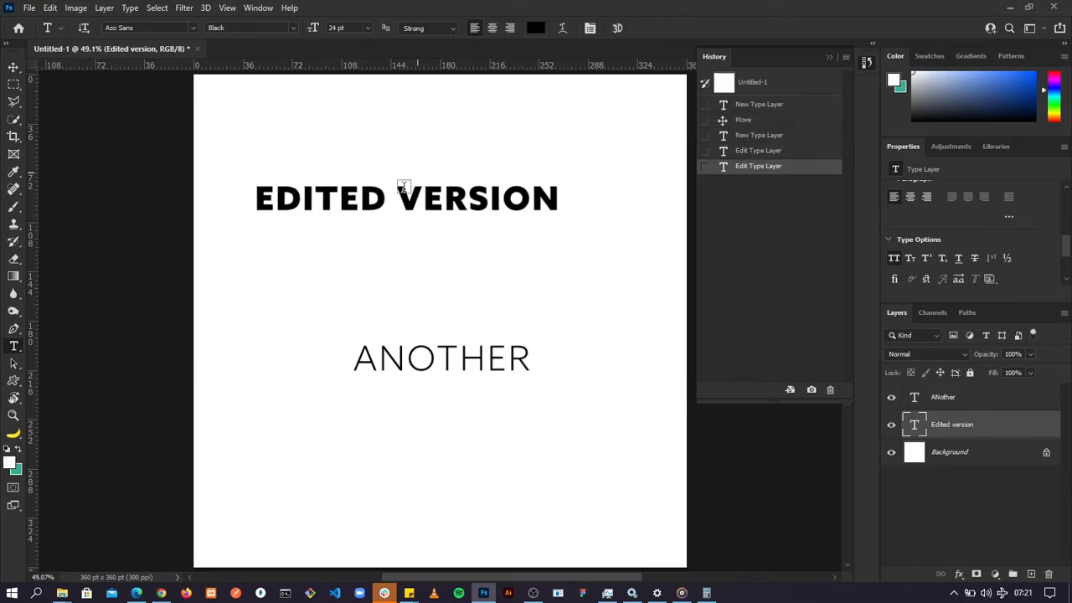
Select the whole "EDITED VERSION" text, set its text color to green #4ab50a and commit the edit.
left_click(418, 194)
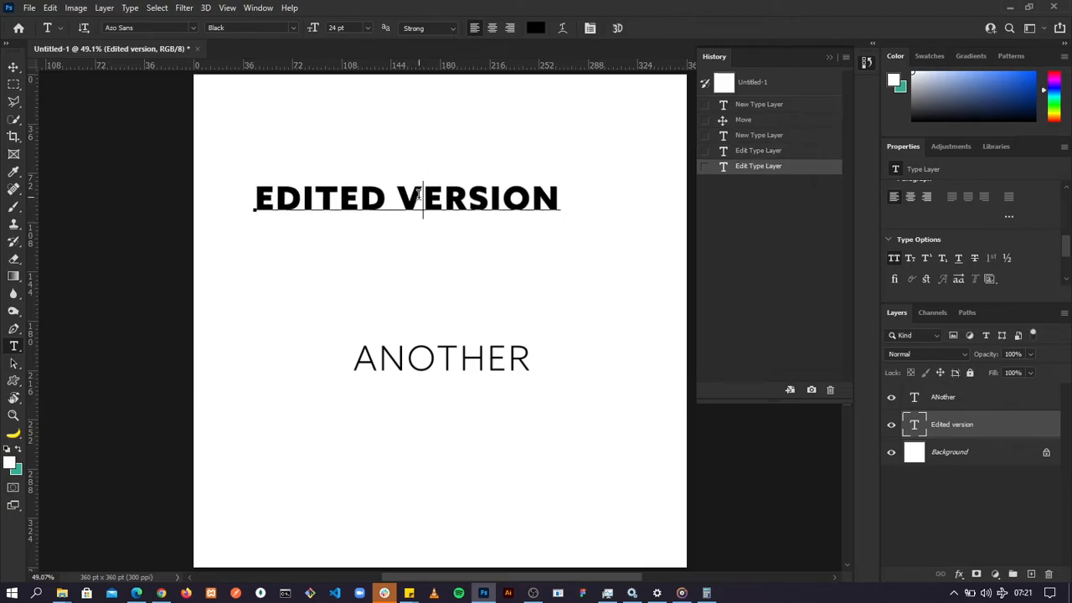
key("ctrl+a")
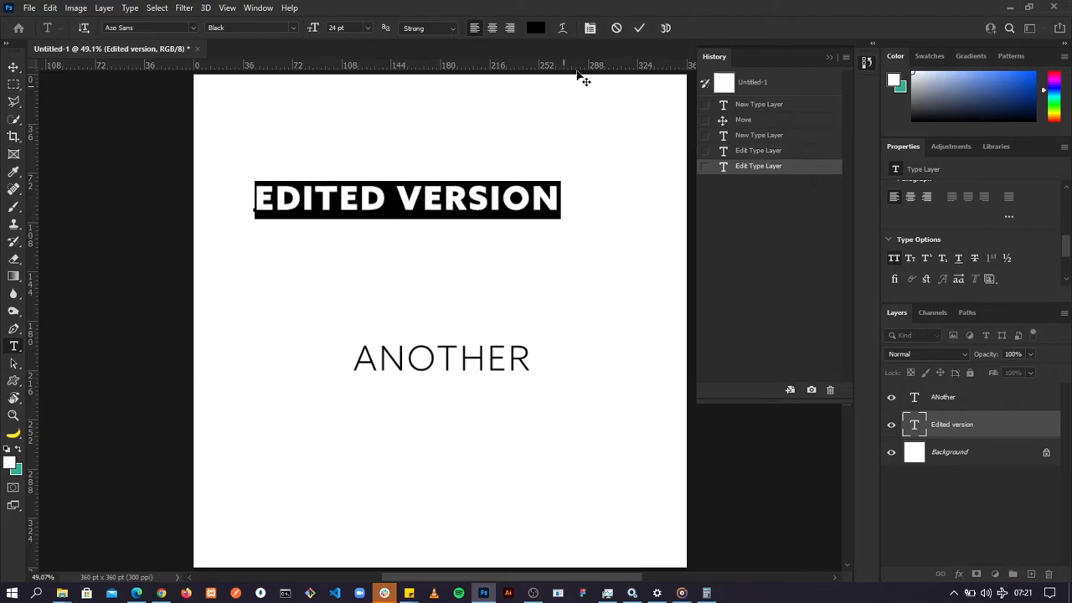
left_click(537, 31)
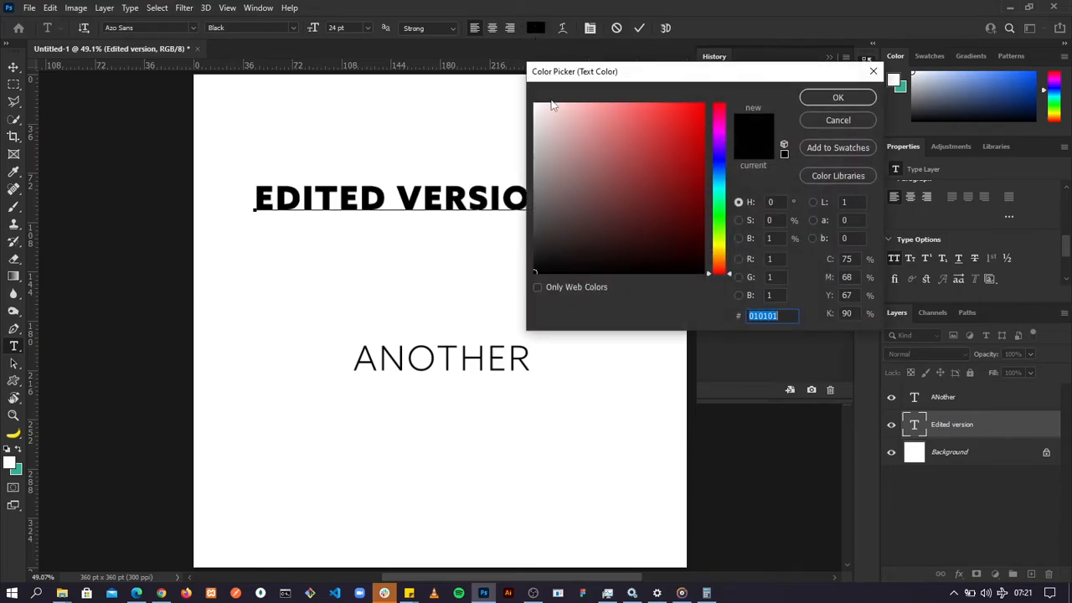
left_click_drag(590, 180, 718, 229)
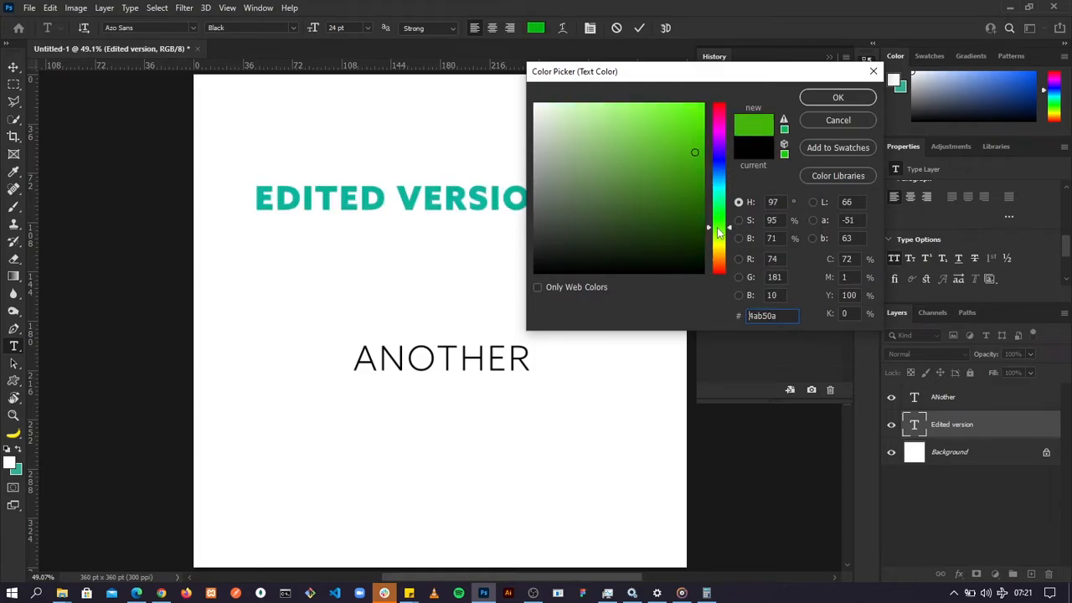
left_click(837, 98)
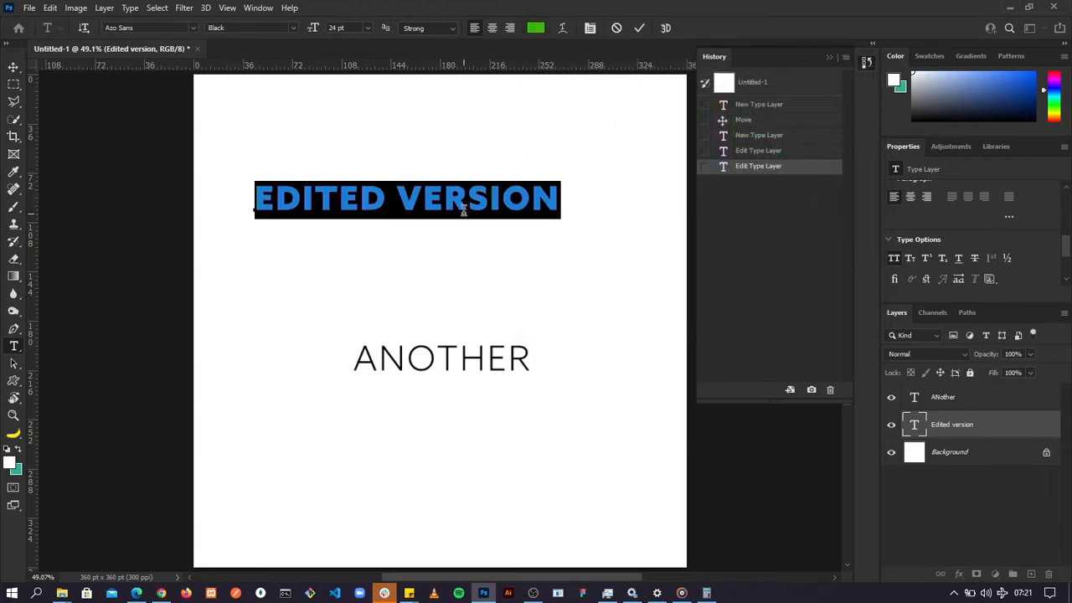
left_click(639, 29)
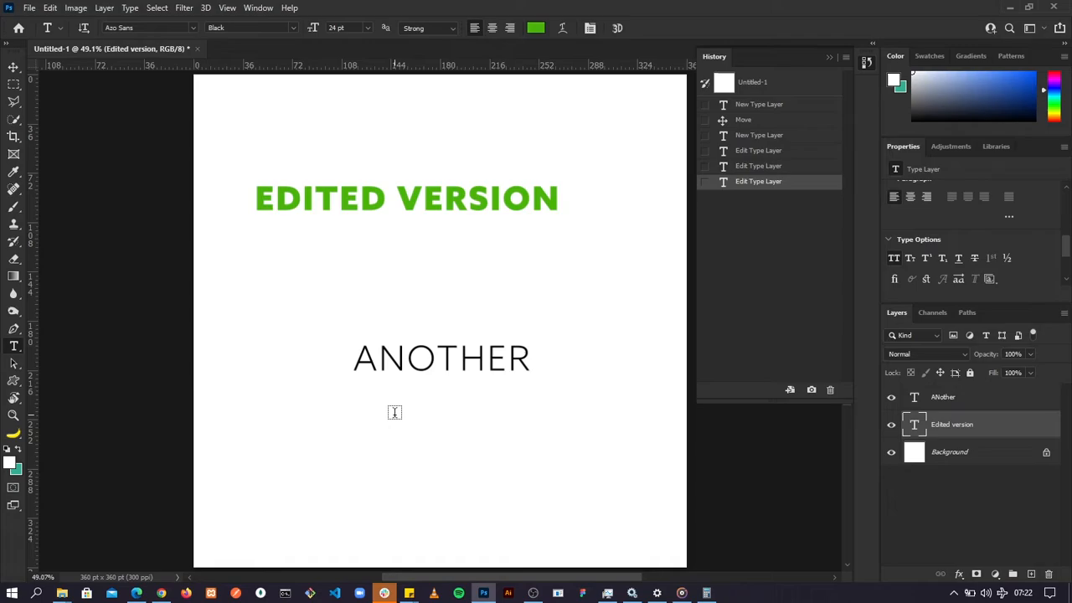
Move the "ANOTHER" text up and to the left with the Move tool, and delete its layer.
key("v")
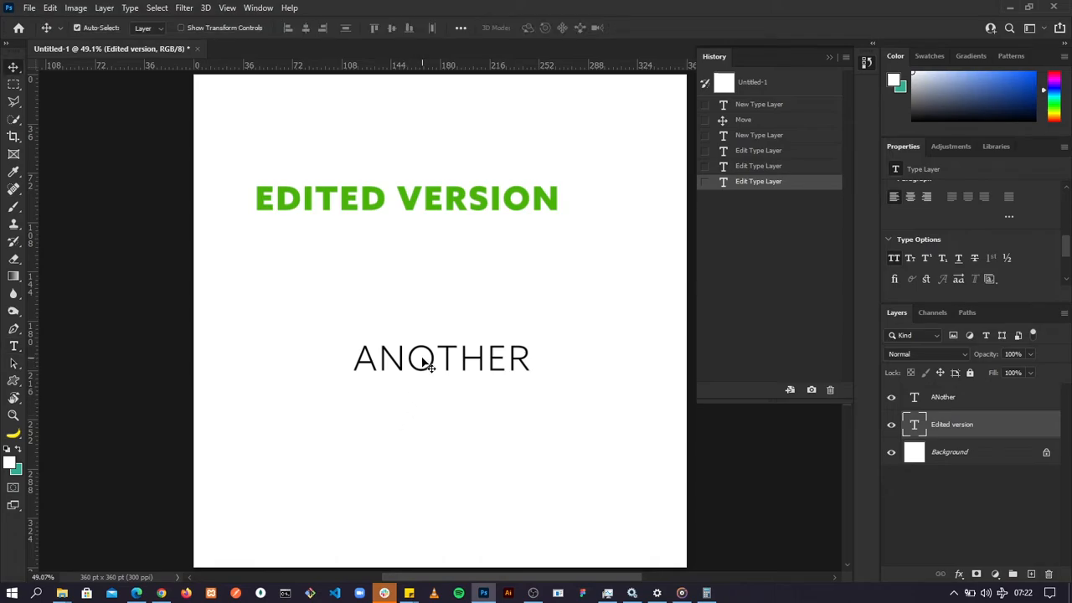
left_click_drag(427, 364, 381, 316)
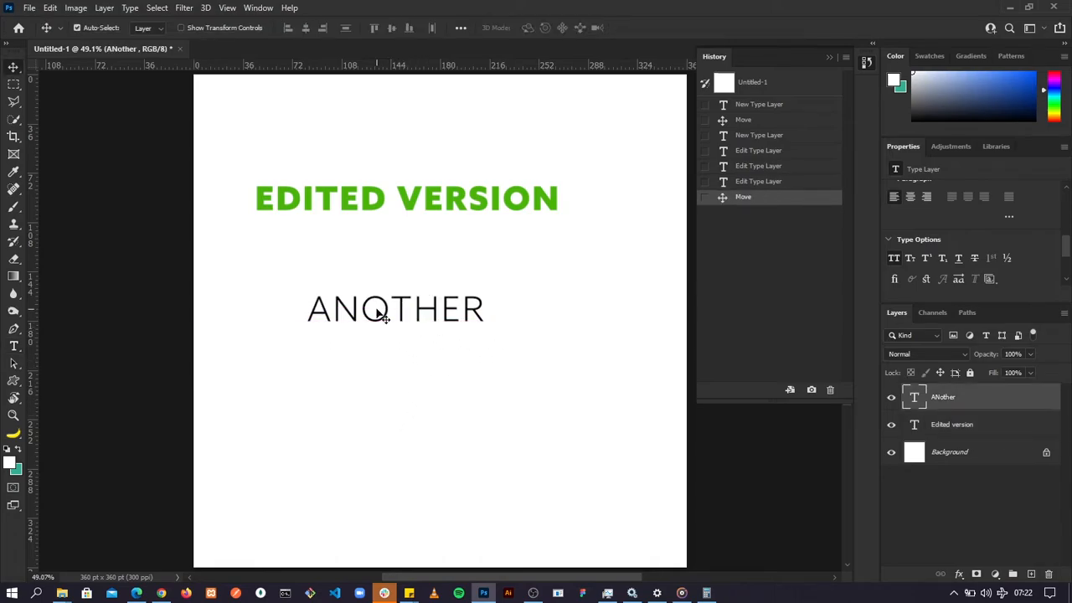
key("Delete")
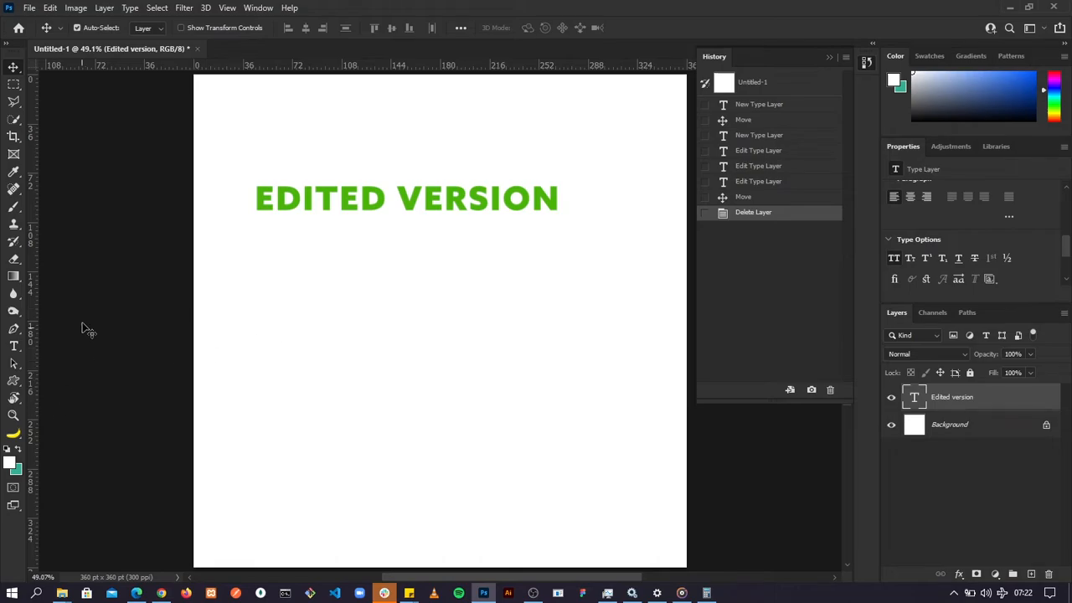
Add a text layer below "EDITED VERSION" with the three filler lines "sajdsjds", "sdsjdsd" and "sdjsdsds", replacing the first filler word, and commit it.
left_click(13, 347)
left_click(305, 285)
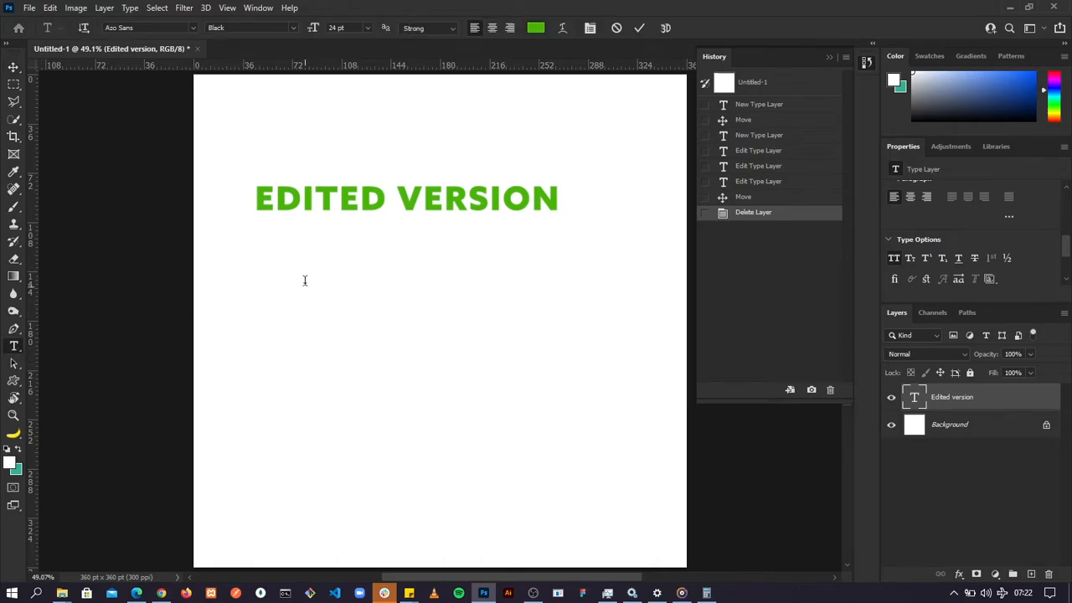
type("kajsakldjdskajdk")
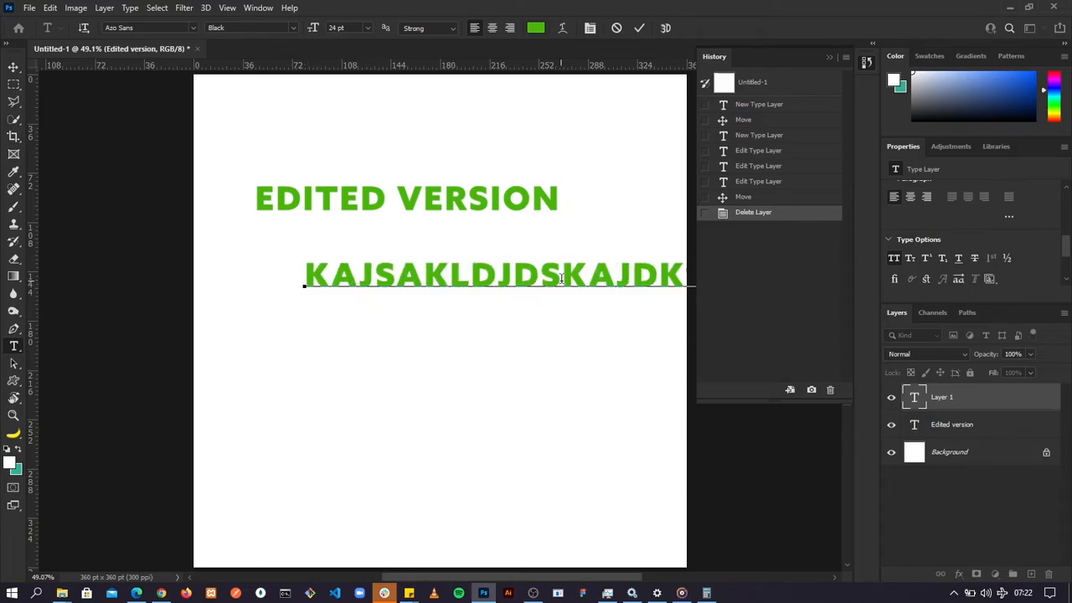
key("ctrl+a")
type("sajdsjdssdsjdsd")
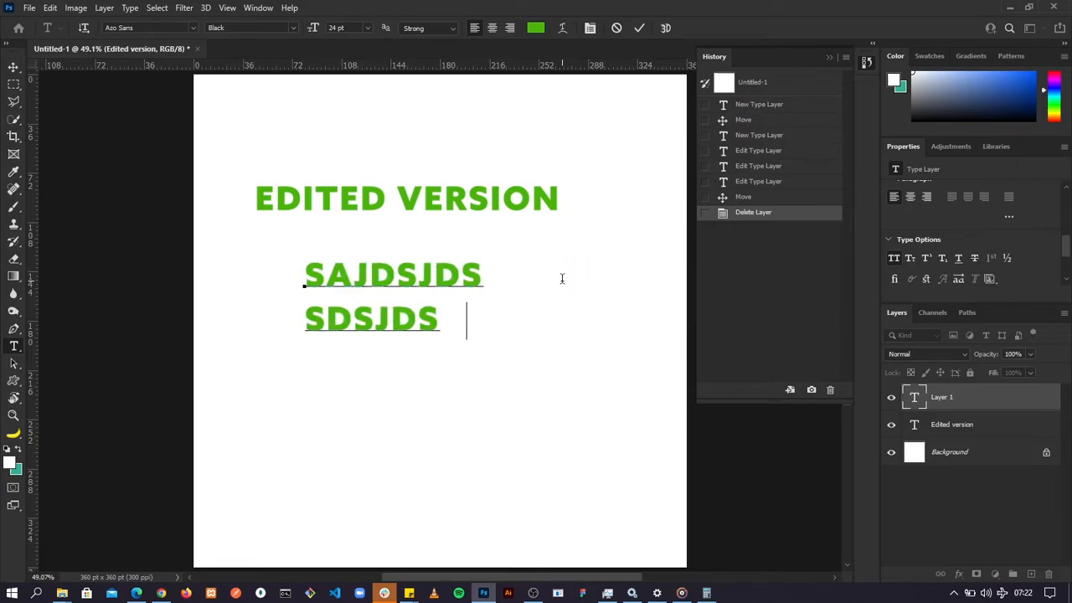
key("Return")
type("sdjsdsds")
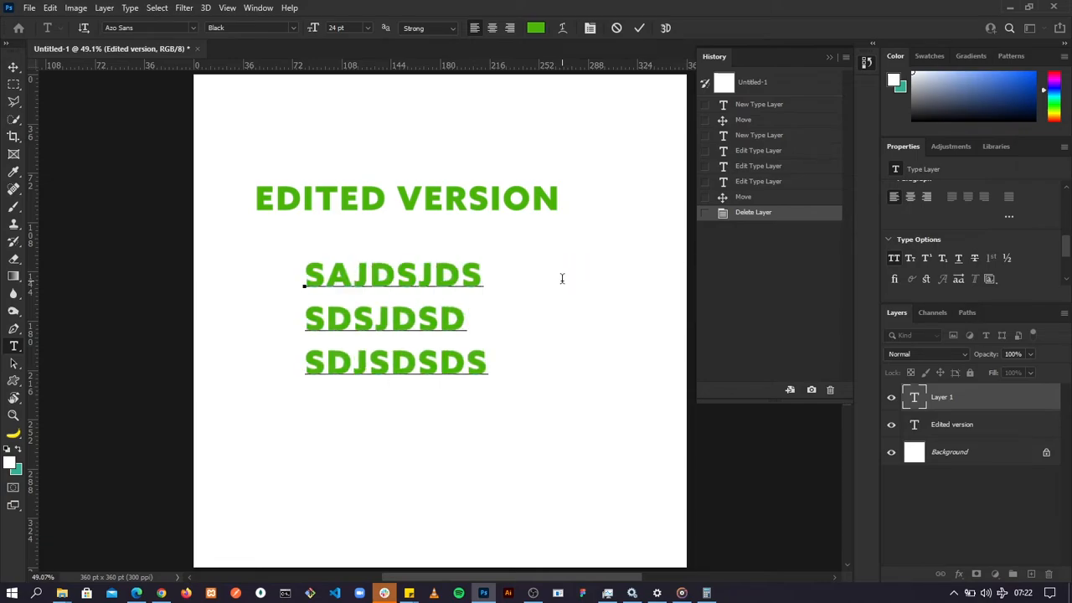
left_click(561, 278)
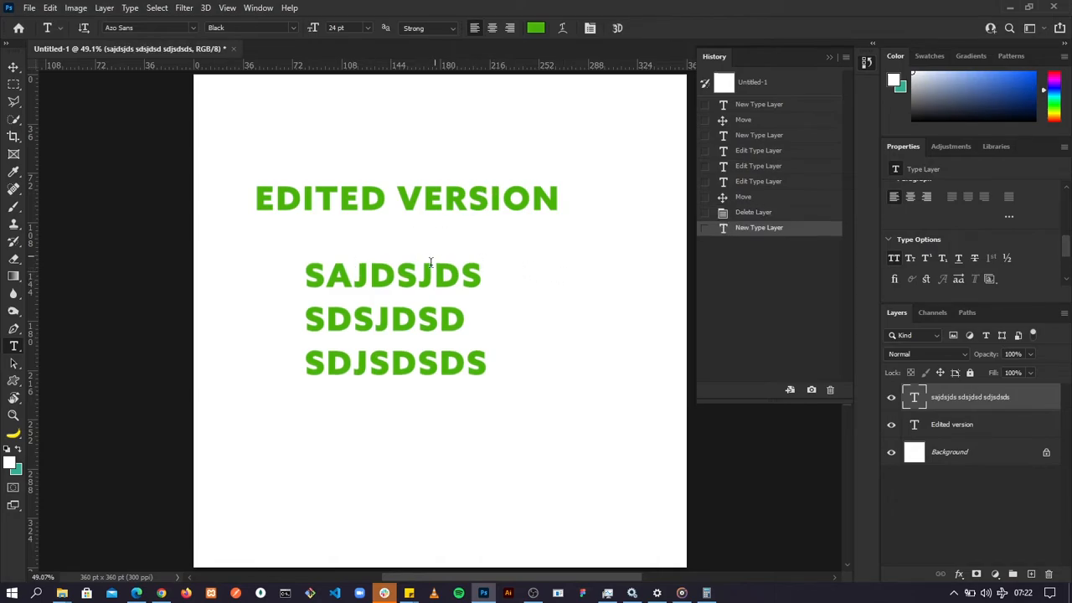
Delete the three-line filler text layer and confirm the deletion.
left_click(14, 67)
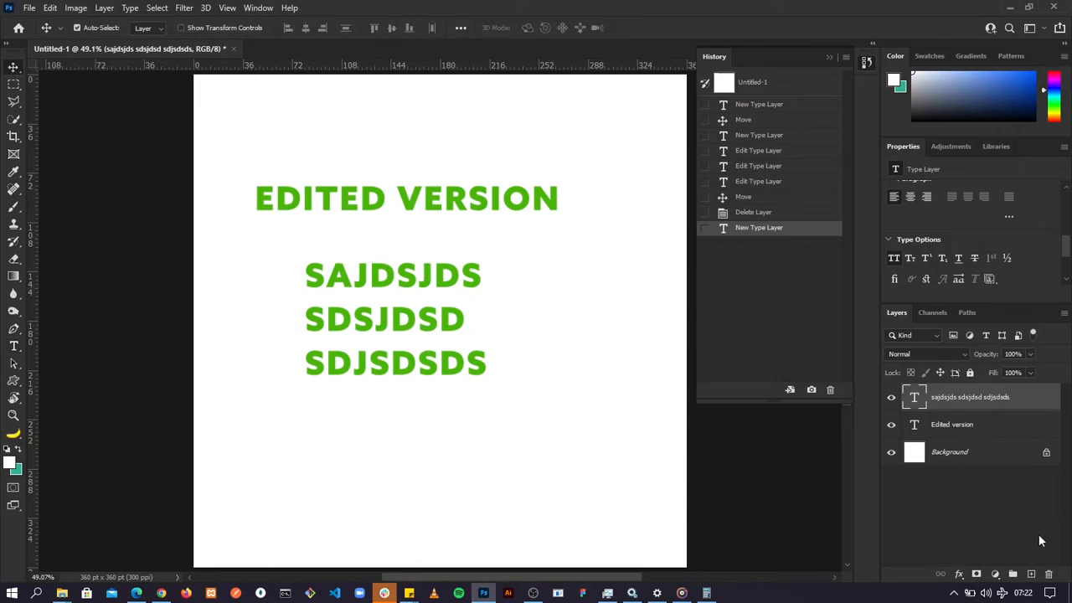
left_click(1049, 574)
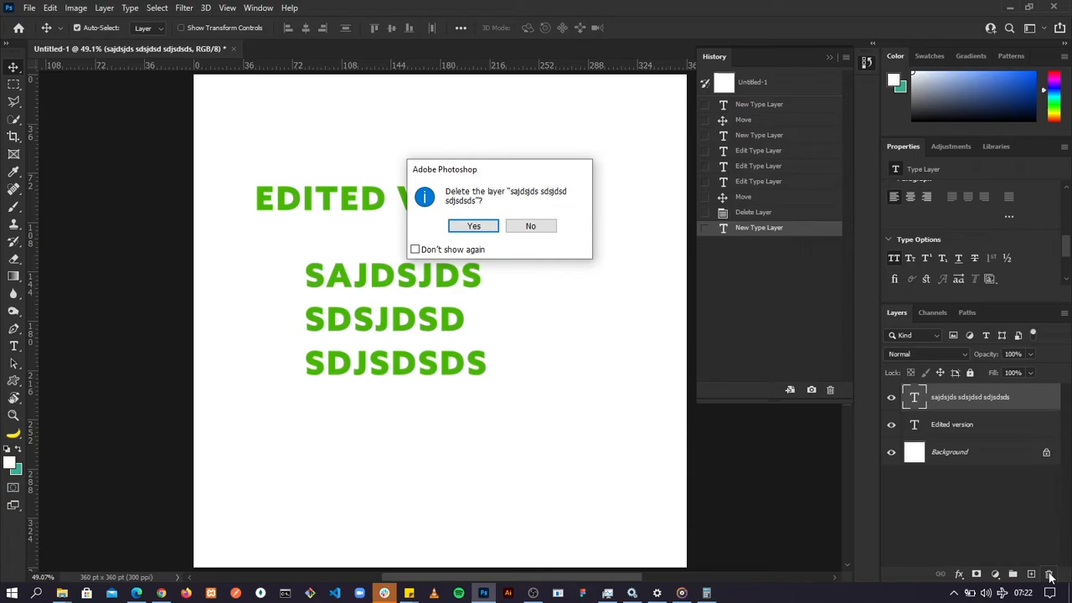
left_click(482, 228)
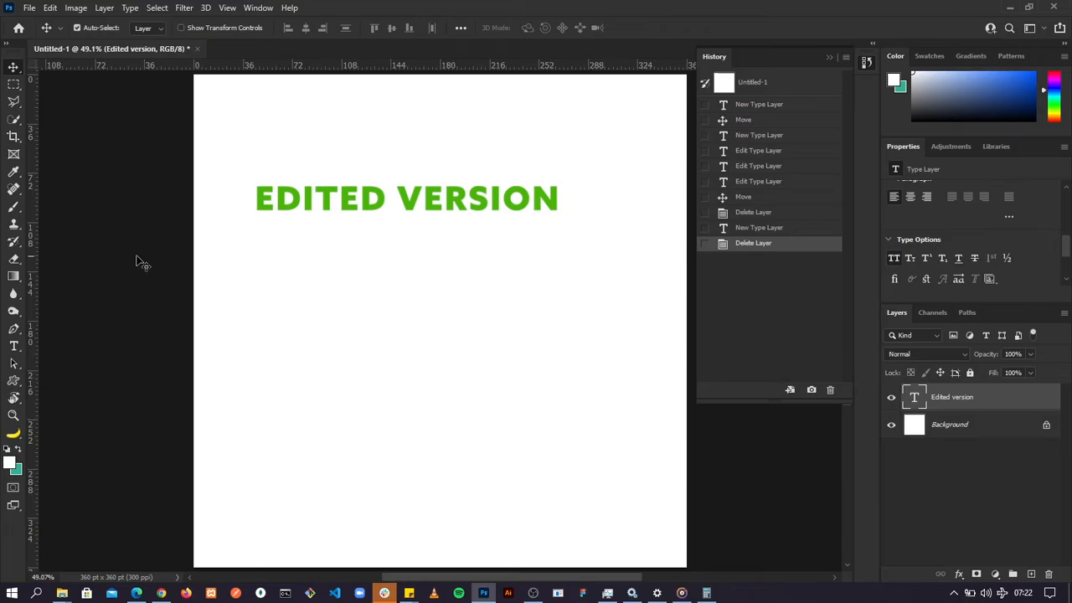
Set the "EDITED VERSION" text to the Regular font style and its color to black #000000.
left_click(13, 346)
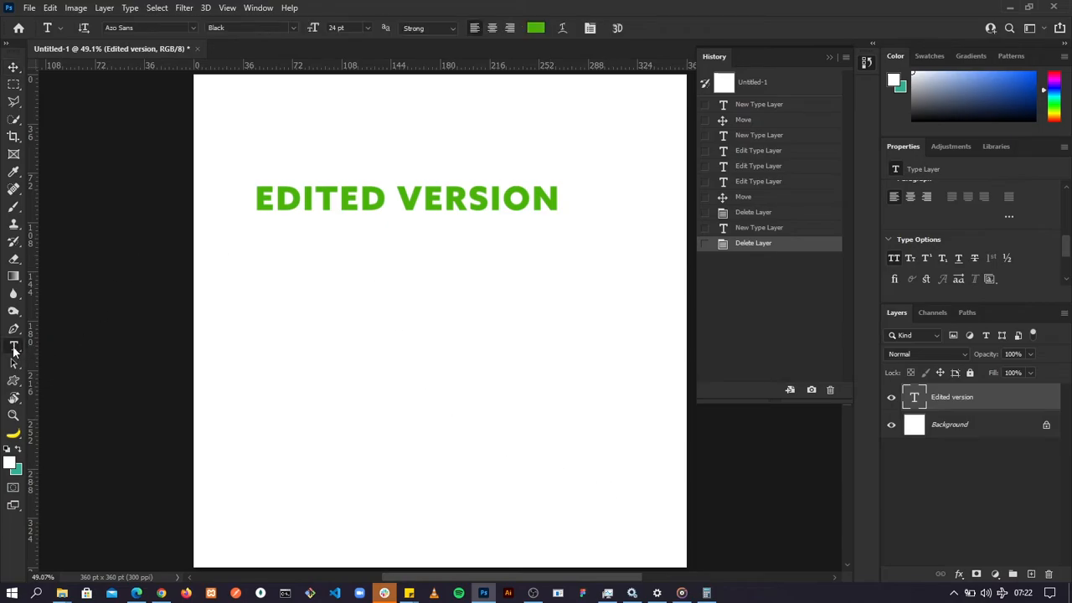
left_click(291, 28)
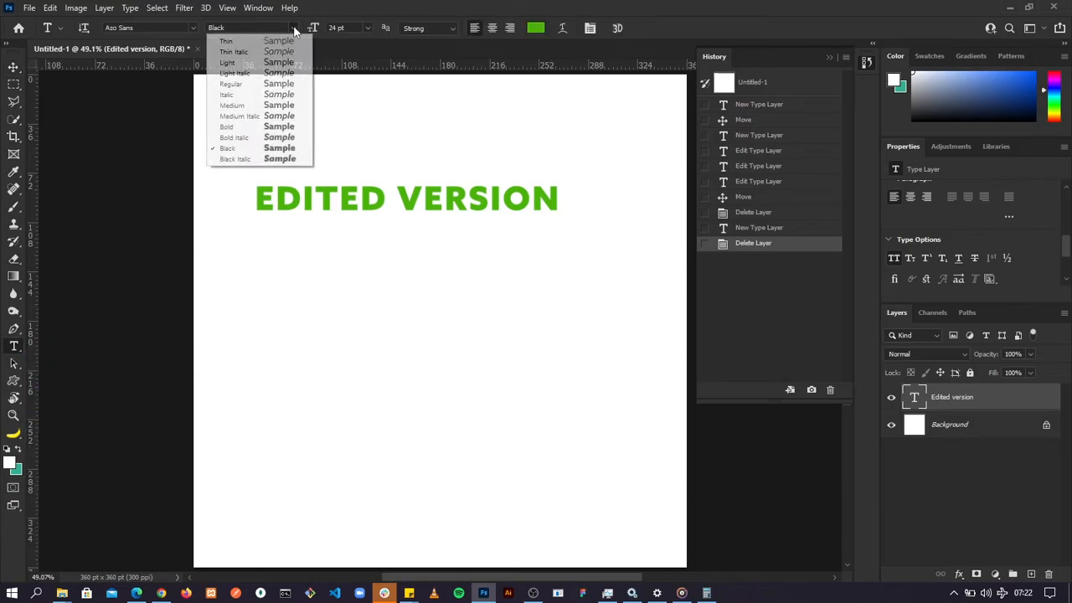
left_click(251, 83)
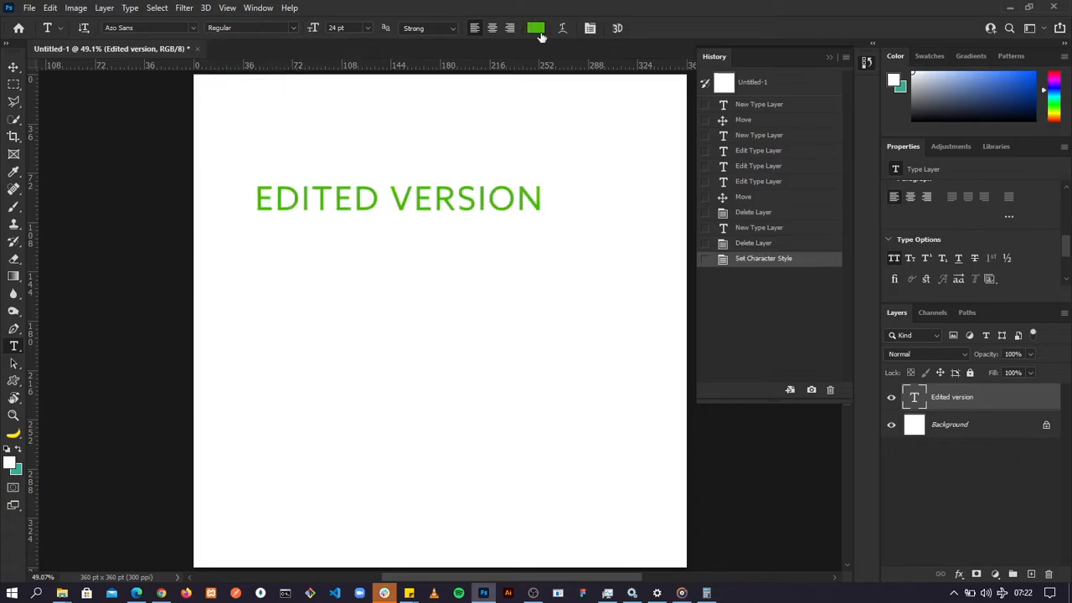
left_click(535, 28)
type("000000")
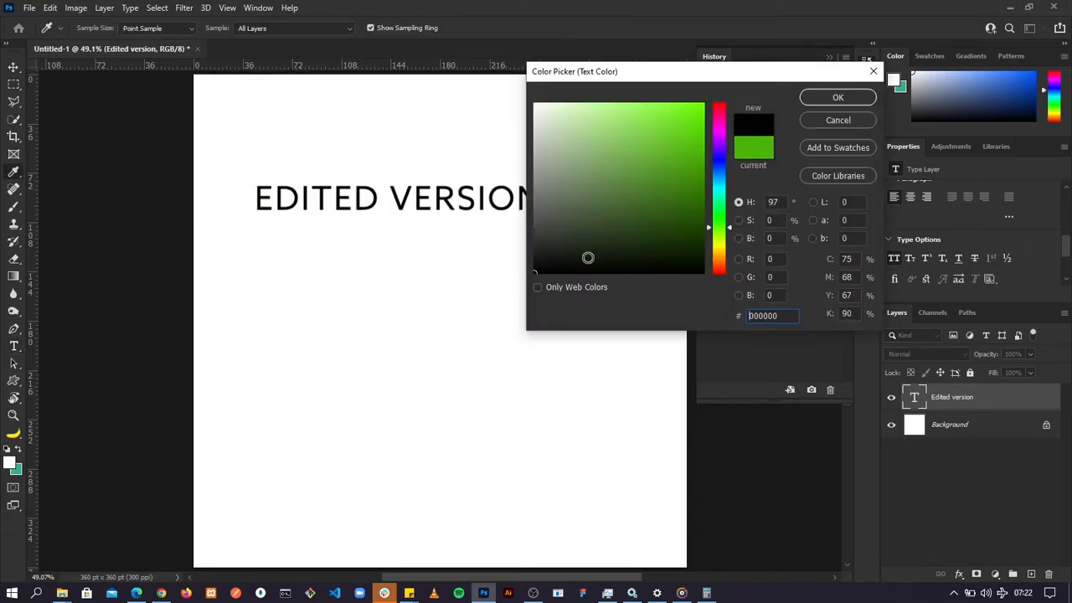
left_click(822, 99)
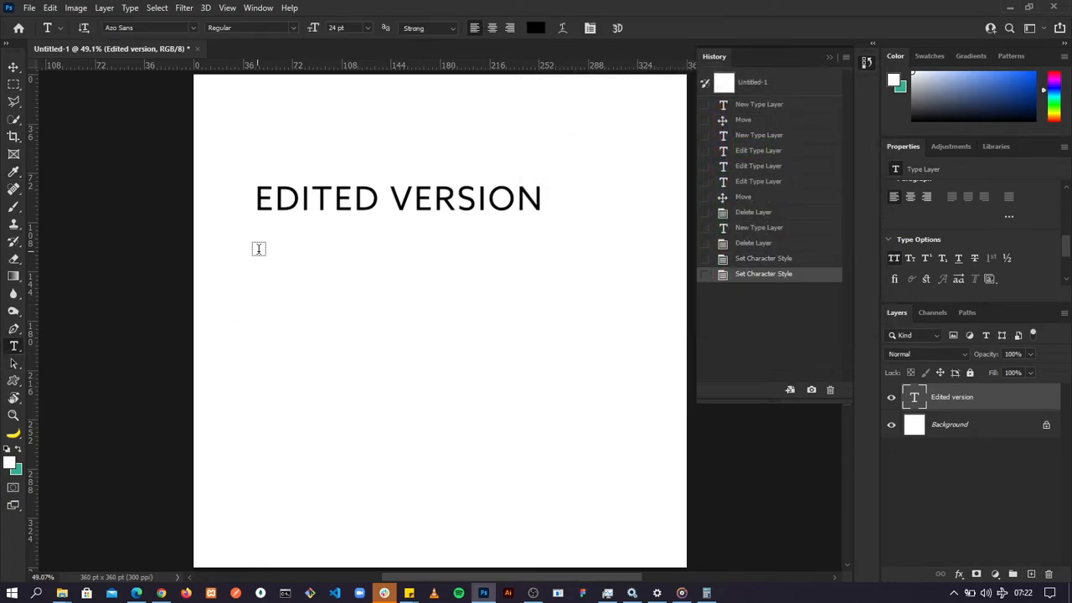
Create a paragraph text box about 241 by 145 pt below "EDITED VERSION" and set its placeholder text size to 8 pt.
left_click_drag(258, 251, 587, 449)
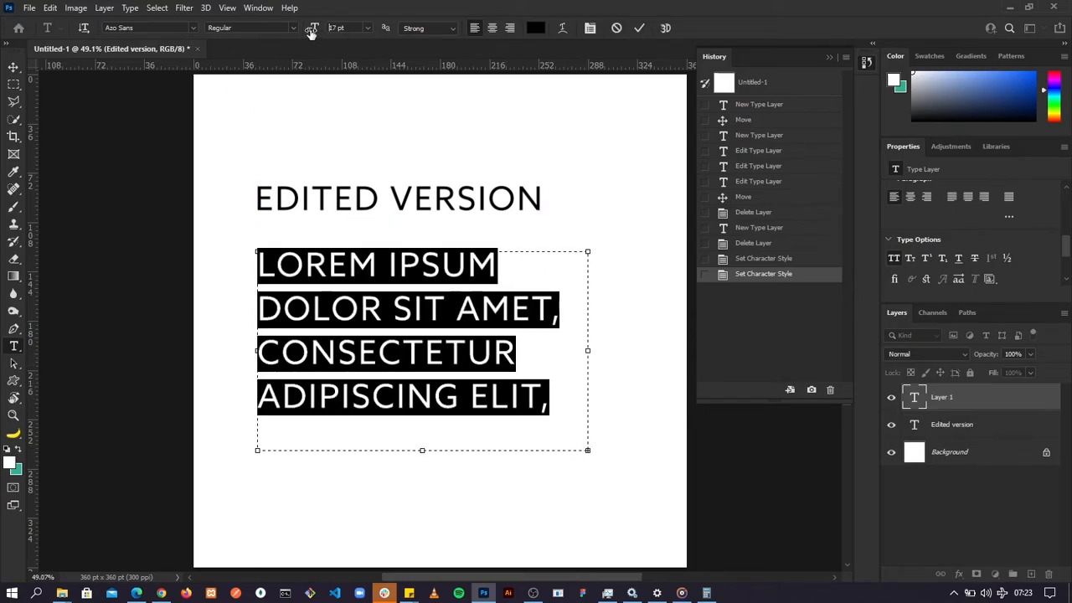
left_click_drag(309, 31, 307, 32)
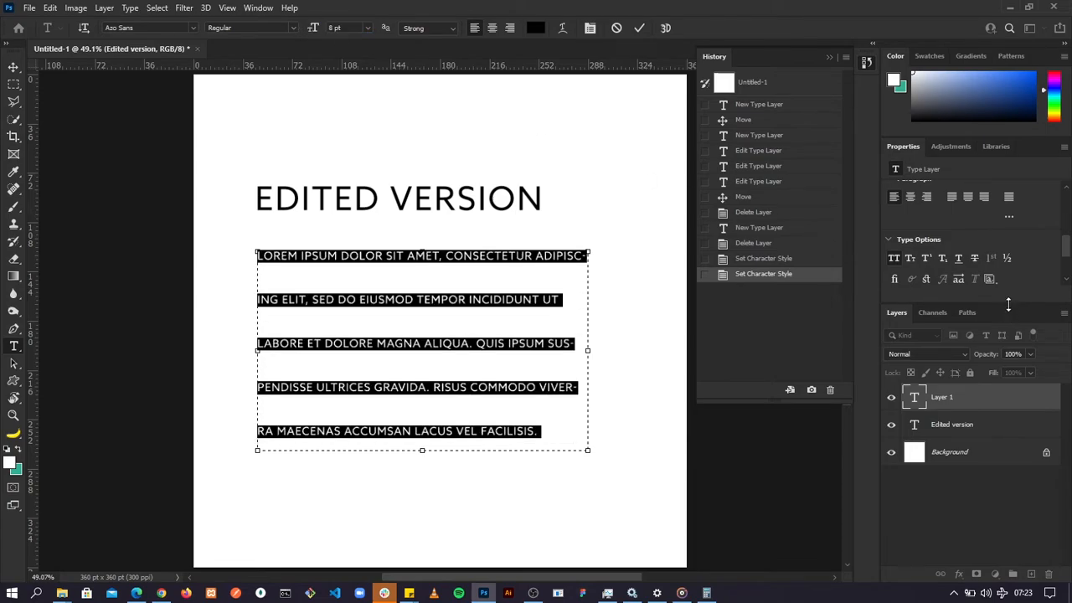
Set the placeholder paragraph's leading to Auto and turn off All Caps.
left_click_drag(1008, 304, 1007, 376)
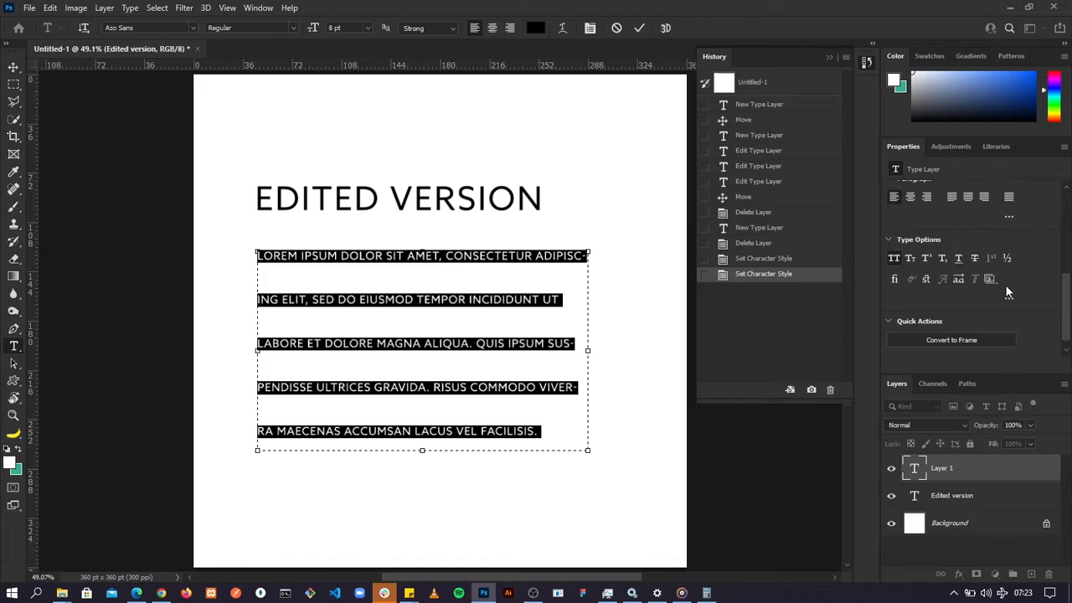
scroll(1005, 285, "up", 5)
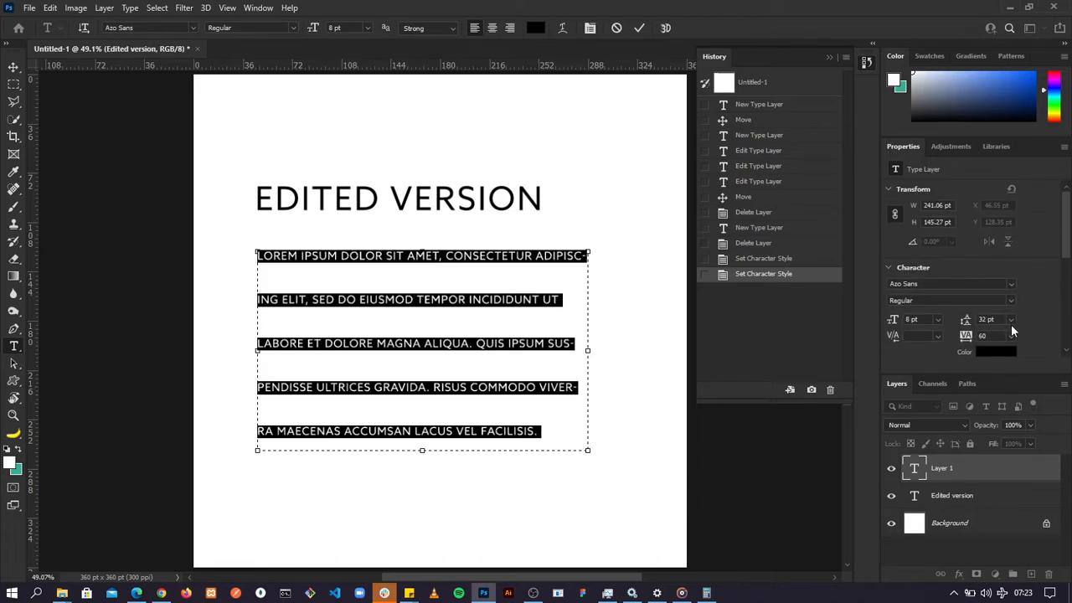
left_click(1011, 320)
left_click(997, 331)
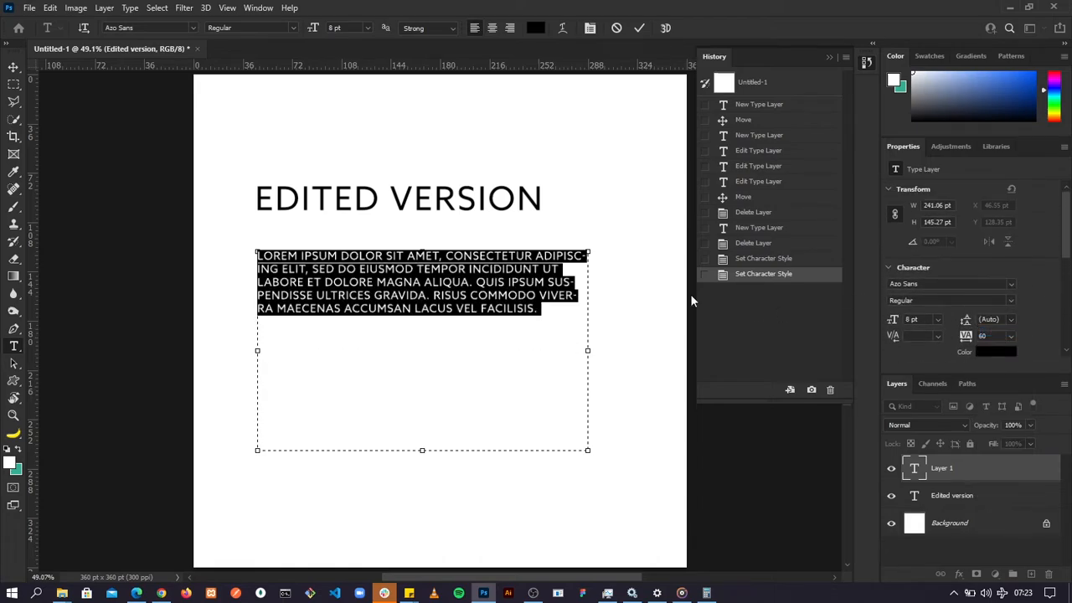
scroll(959, 307, "down", 3)
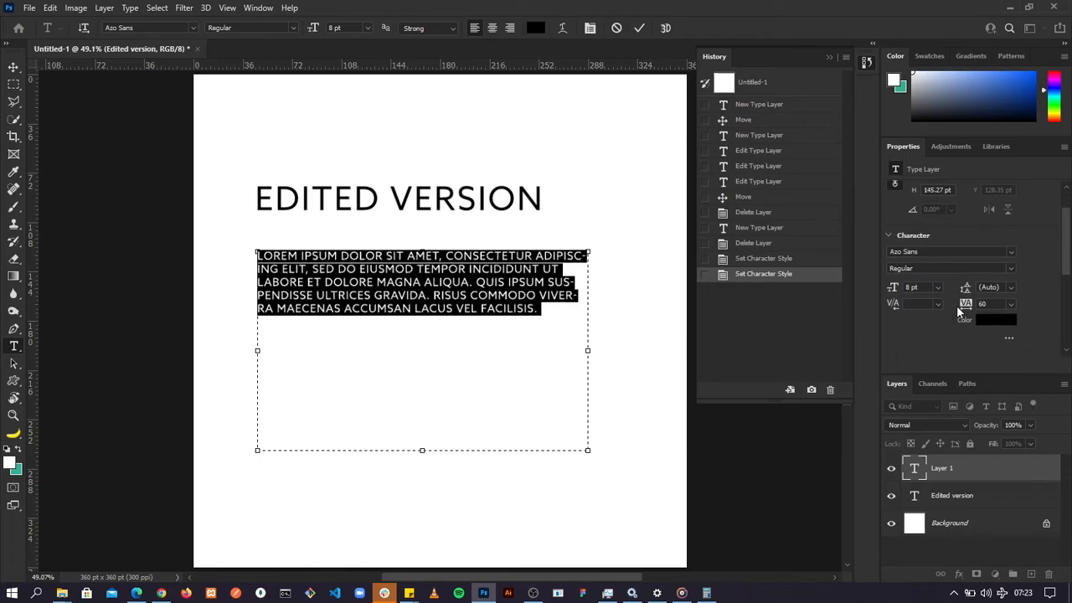
left_click(894, 344)
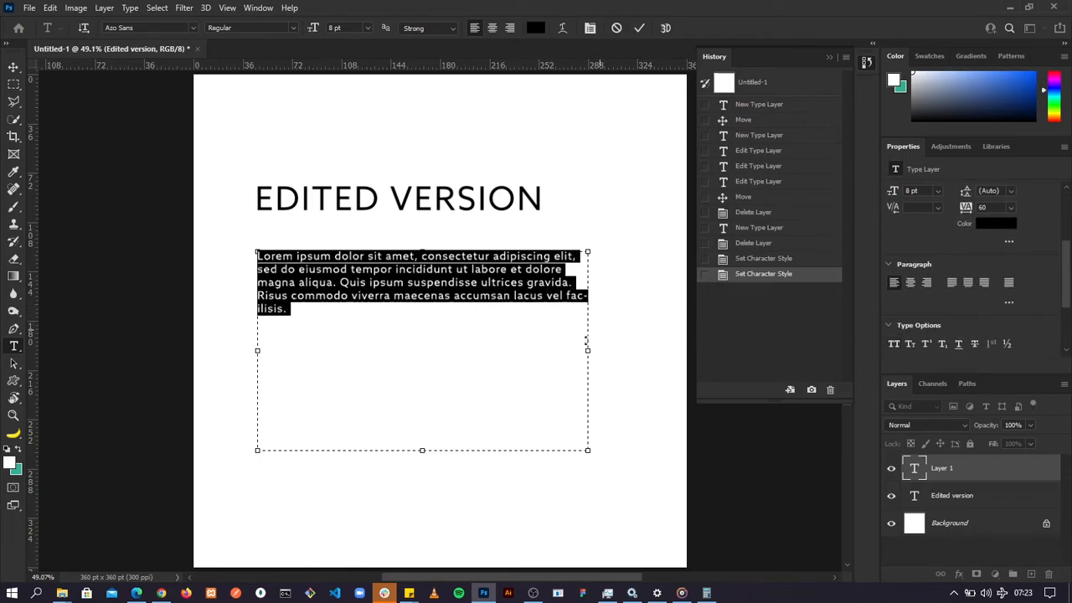
Append filler words to the end of the lorem ipsum paragraph, from "adjasklj adjk adjkla djas dj" through "da dsa dasj".
left_click(503, 341)
type("a")
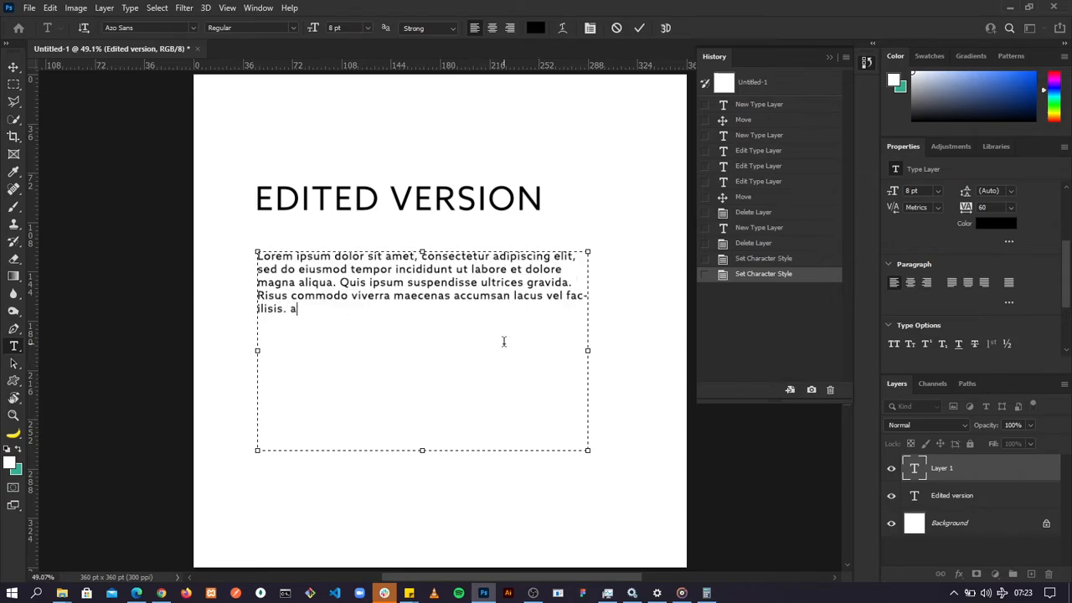
type("djasklj adjk adjkla djas dj")
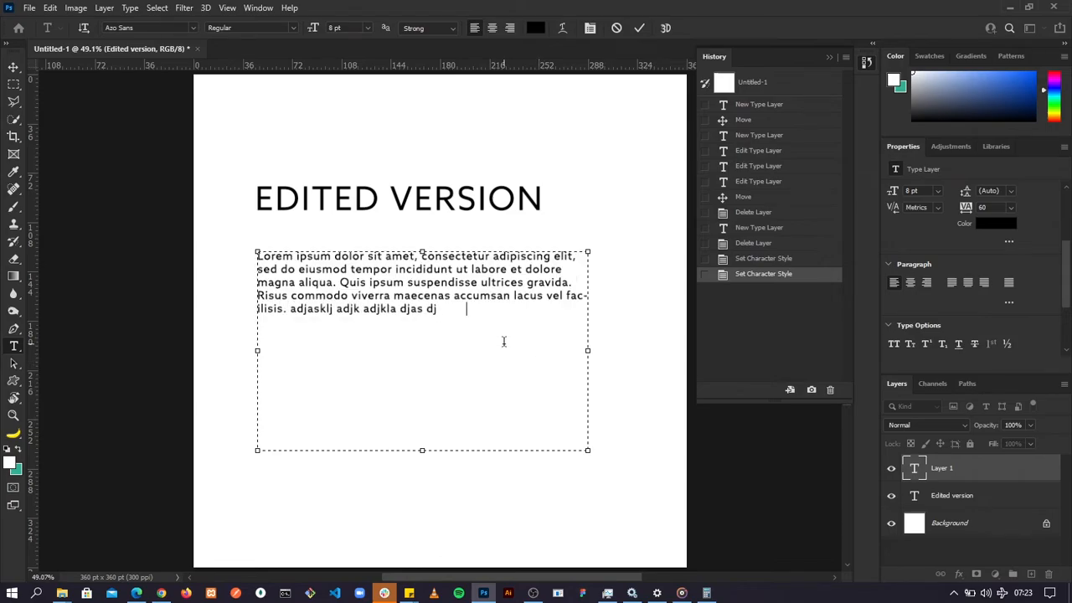
type(" asdj skad askd sd kksa; djas d")
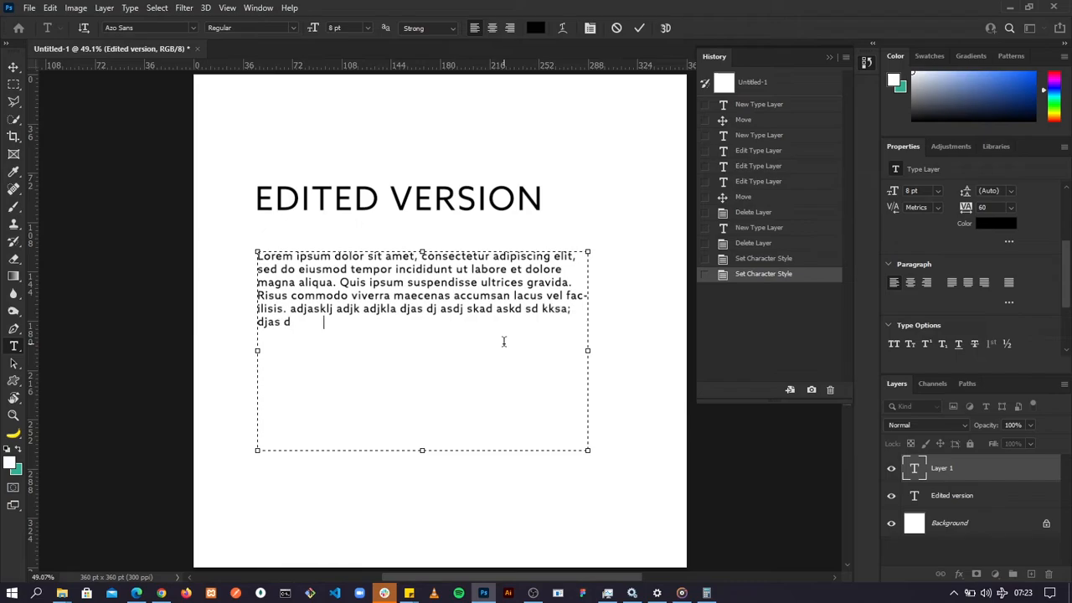
type("ask jd;sajk das kd asjkd jskdj askd sa d")
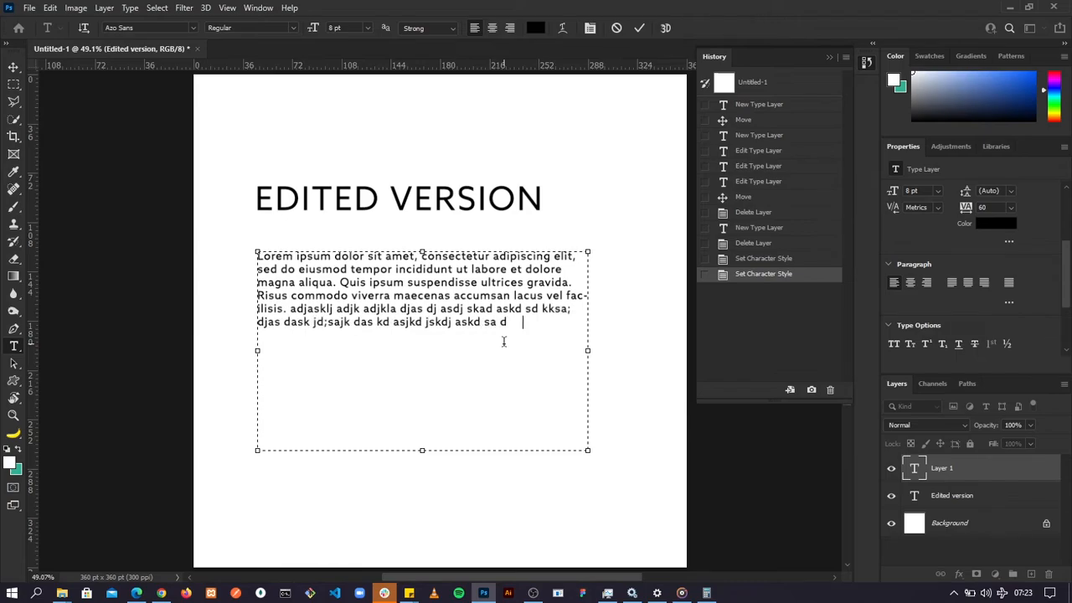
type("s ad sads dj sadkj las djs;a d   ")
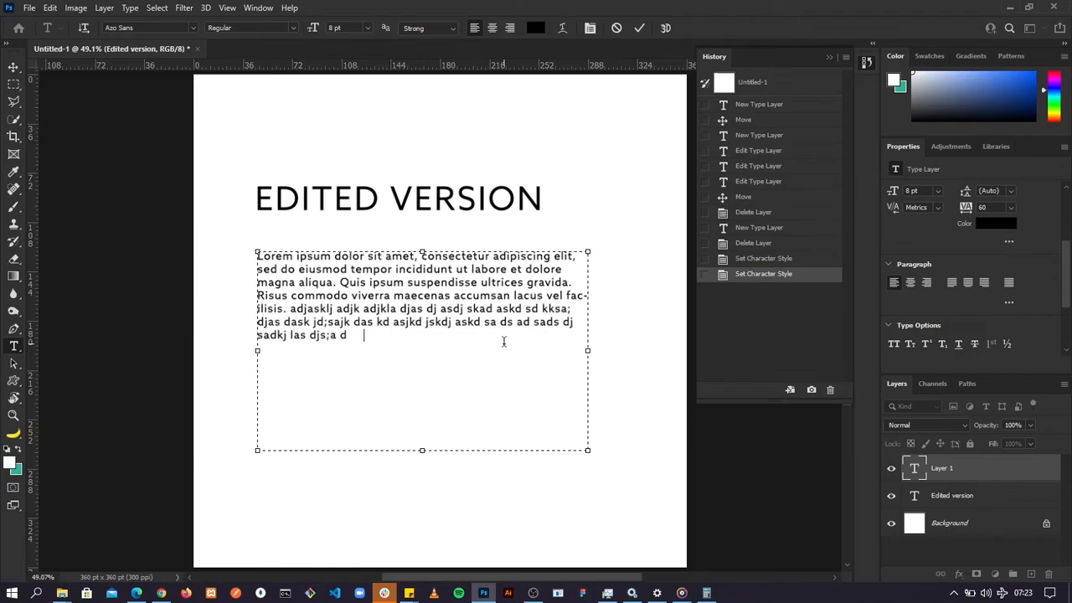
type(" asjd ;as d sad s da dsa dasj")
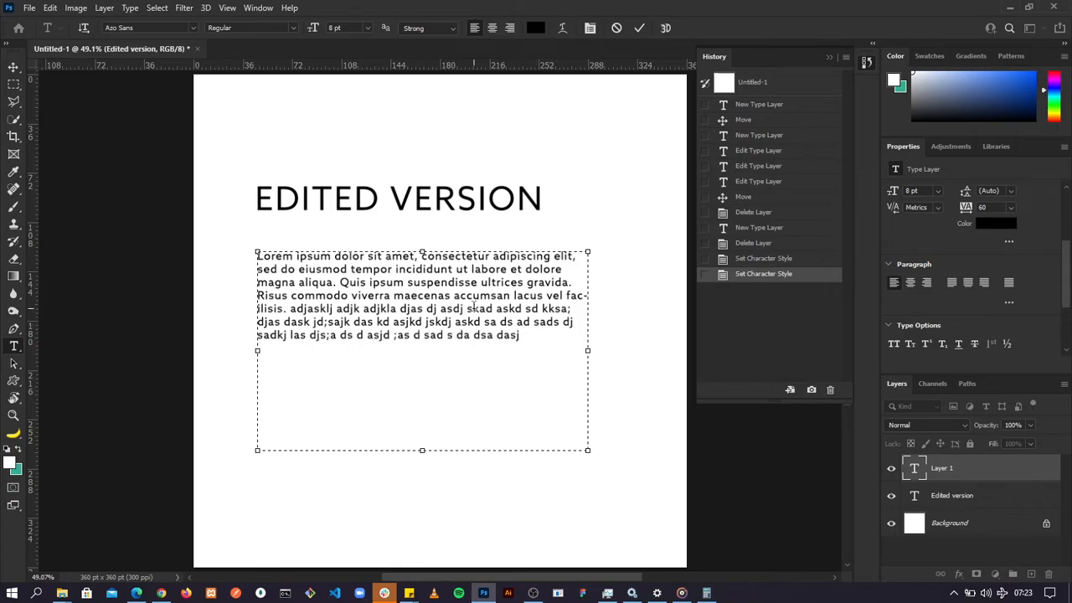
Shrink the paragraph text box in height and width around its text, commit it, and move the paragraph up closer to the heading.
left_click_drag(422, 451, 423, 379)
left_click_drag(588, 313, 521, 321)
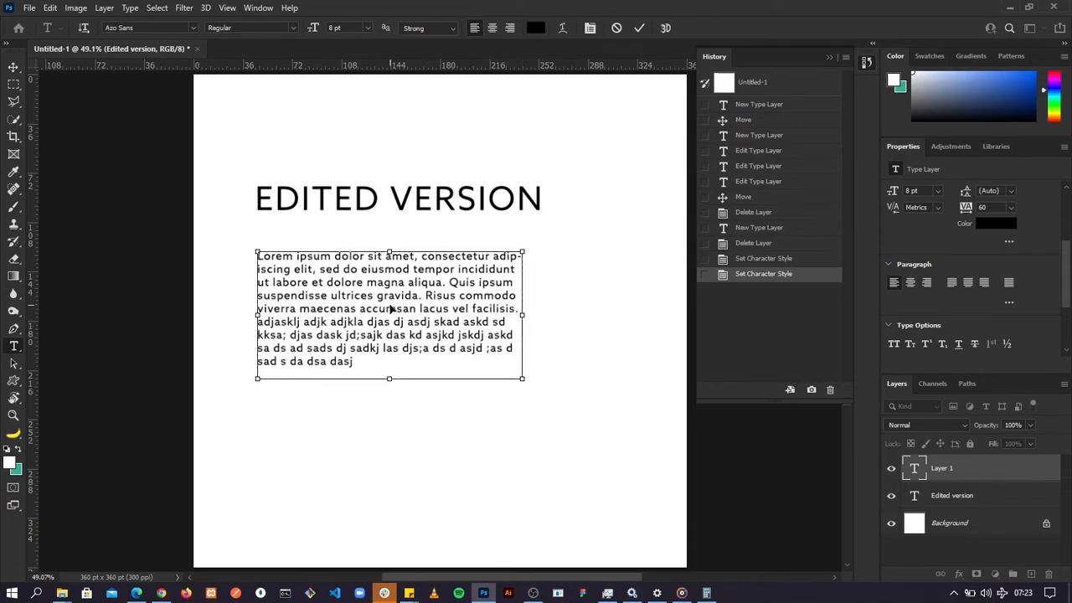
key("ctrl+a")
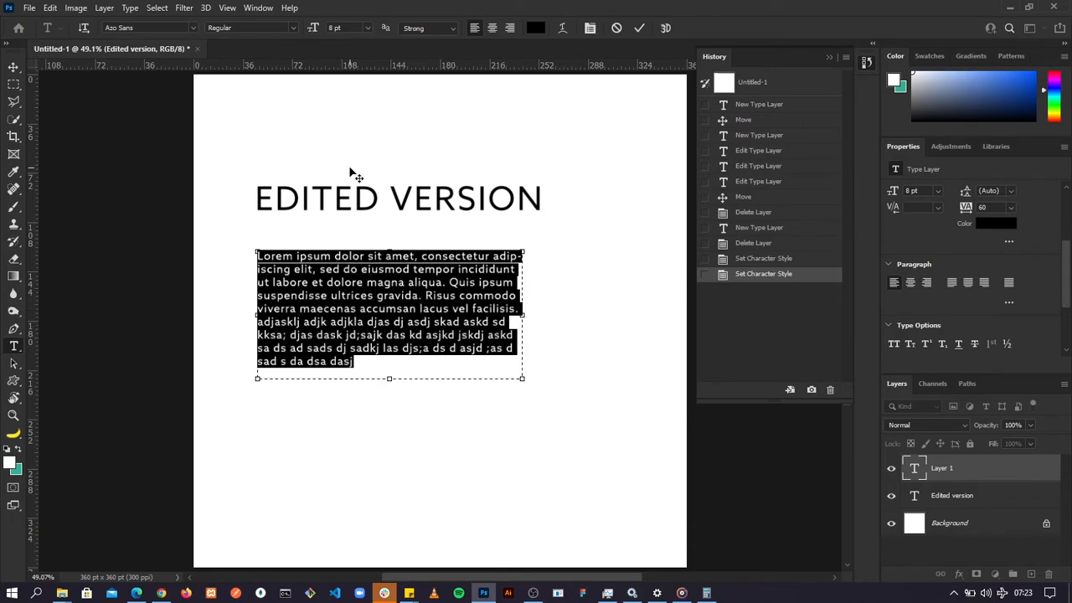
left_click(640, 28)
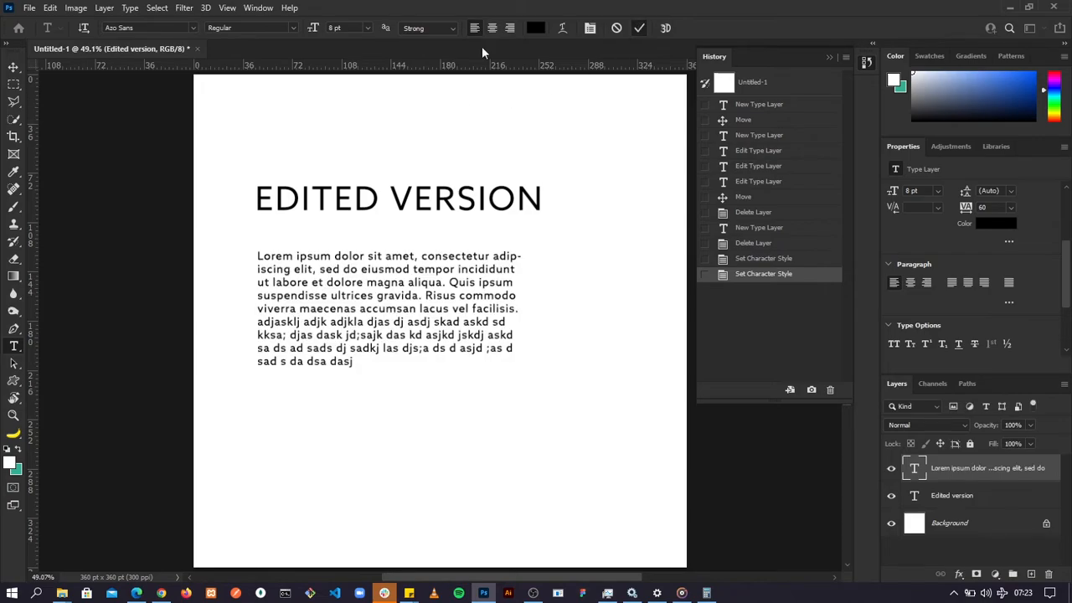
left_click(19, 67)
mouse_move(320, 326)
left_mouse_down()
mouse_move(315, 299)
mouse_move(340, 319)
mouse_move(320, 358)
mouse_move(293, 314)
mouse_move(320, 306)
left_mouse_up()
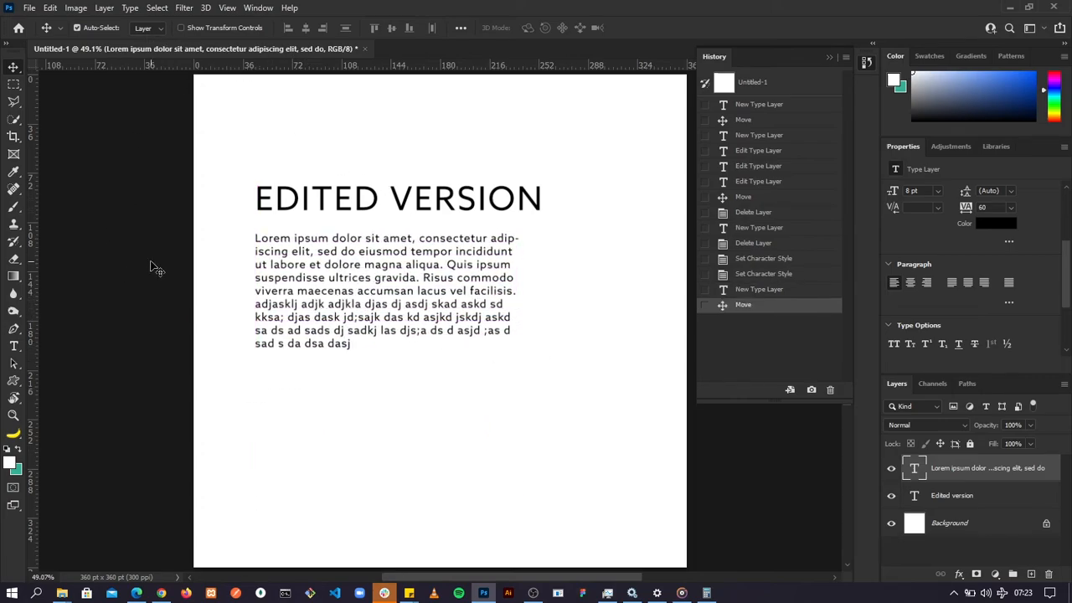
Change the paragraph's font to Times New Roman, commit the edit, and align the paragraph with the heading's left edge.
double_click(300, 300)
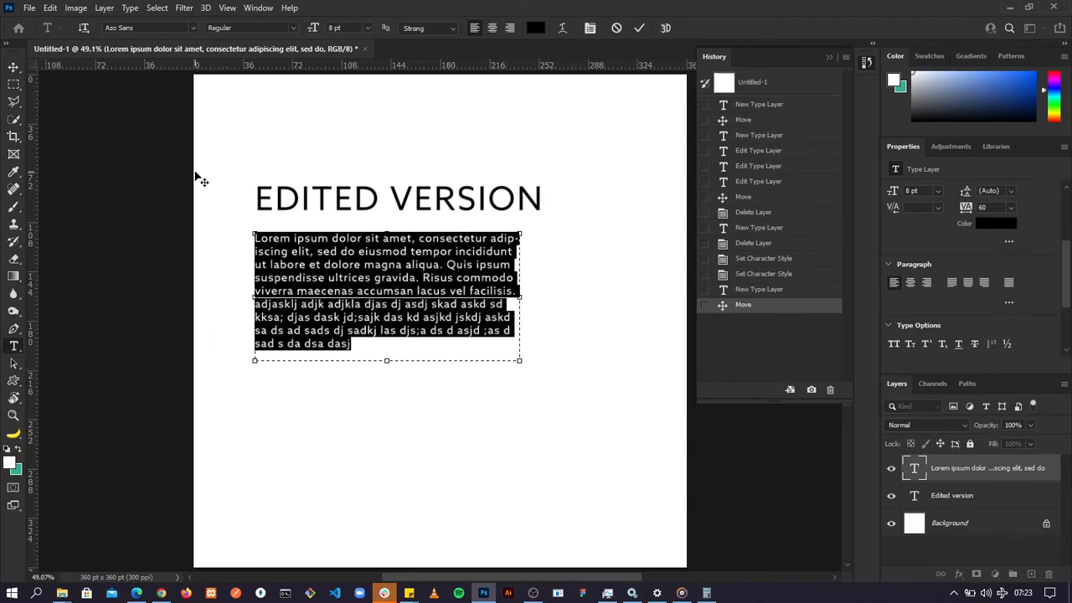
left_click(191, 24)
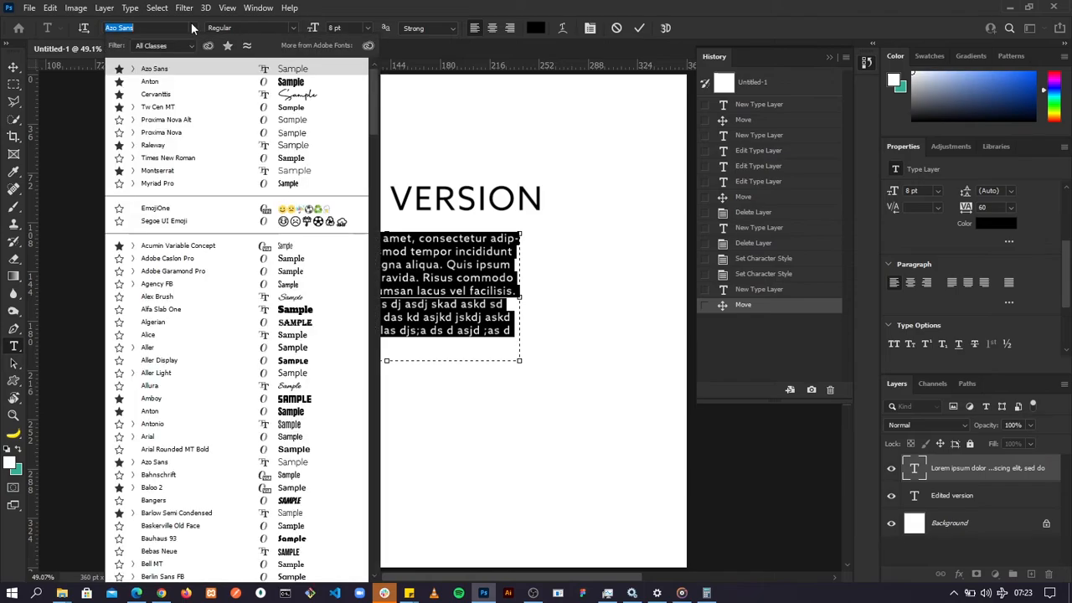
left_click(166, 158)
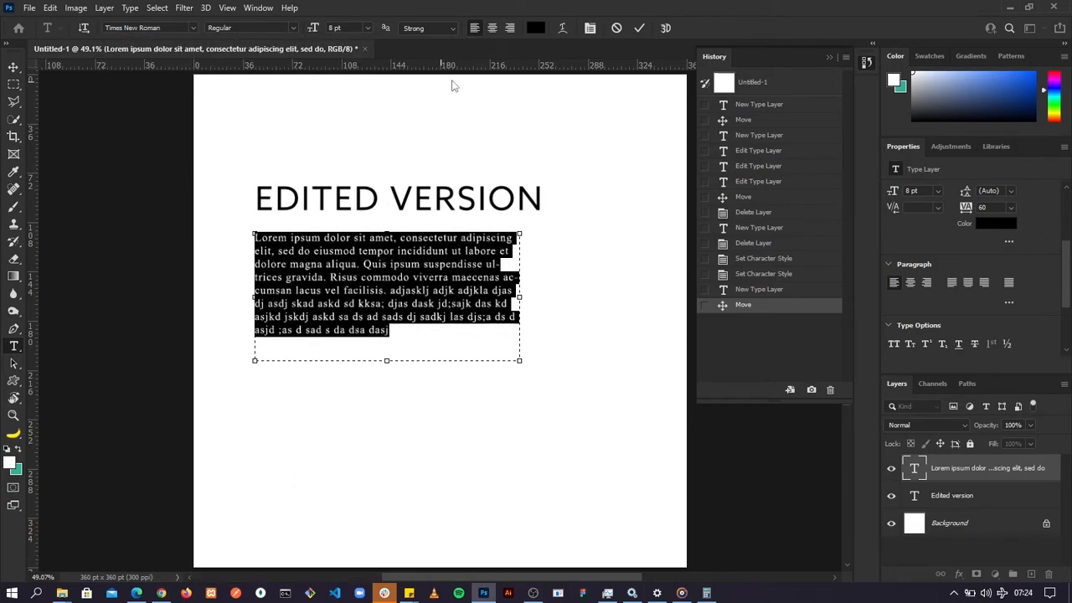
left_click(639, 29)
key("v")
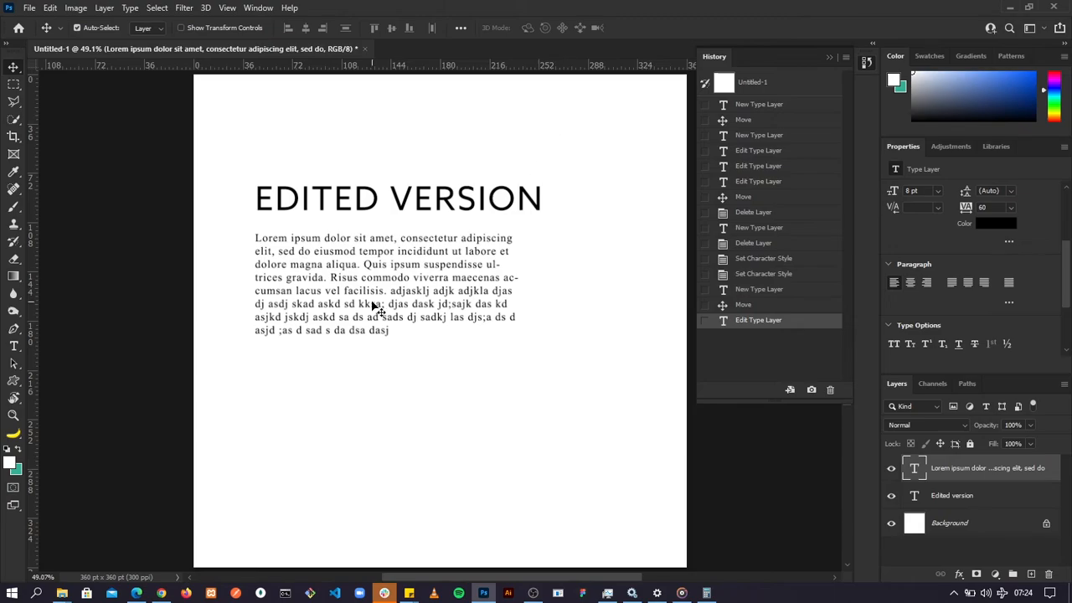
left_click_drag(366, 299, 373, 291)
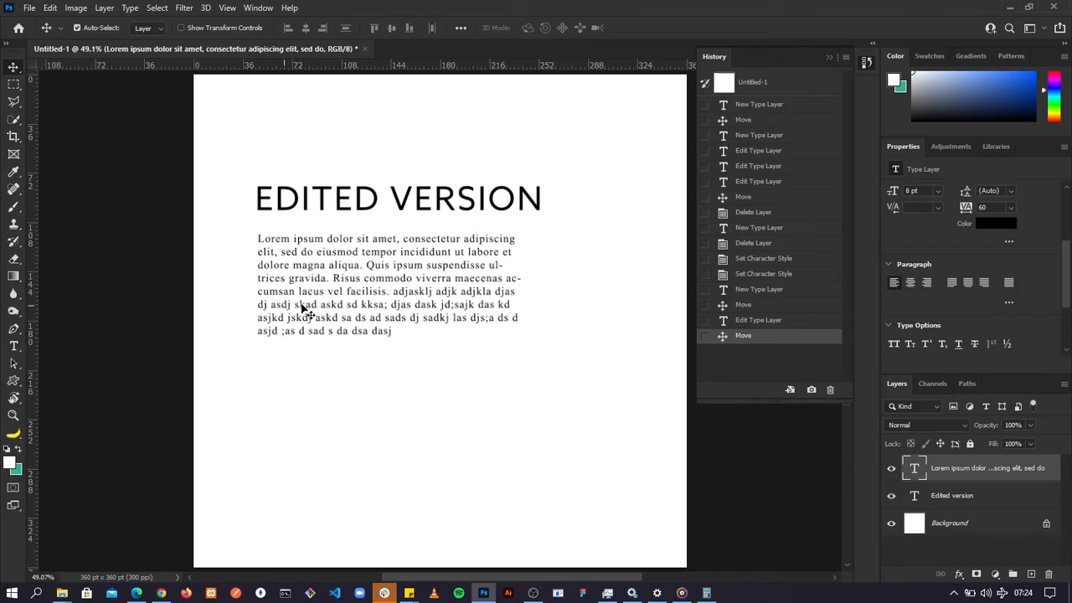
Try right and left alignment on the paragraph text, settle on center alignment and commit the edit.
double_click(326, 287)
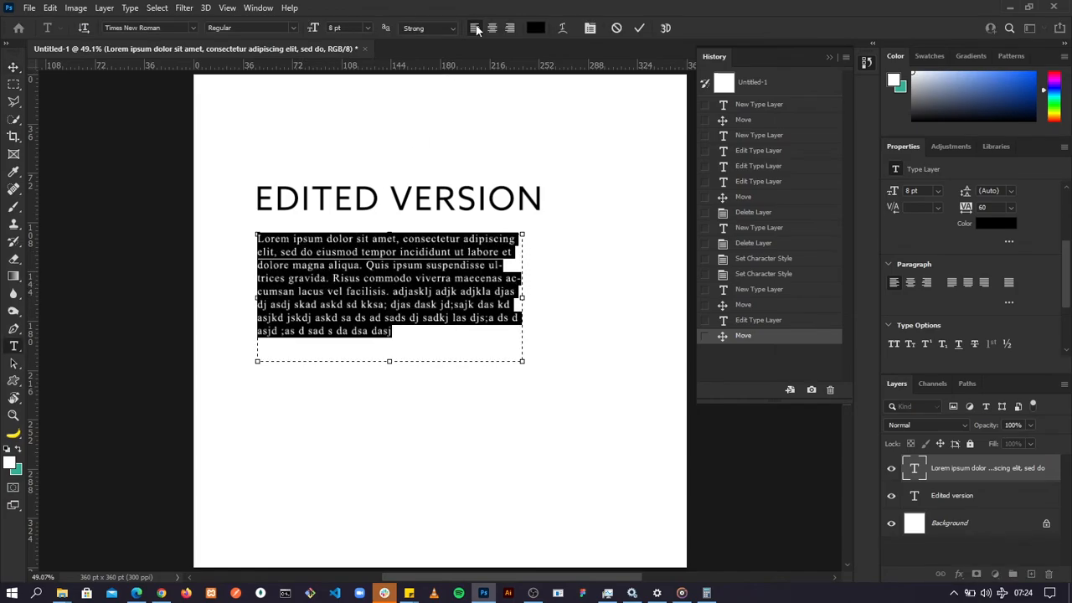
left_click(493, 30)
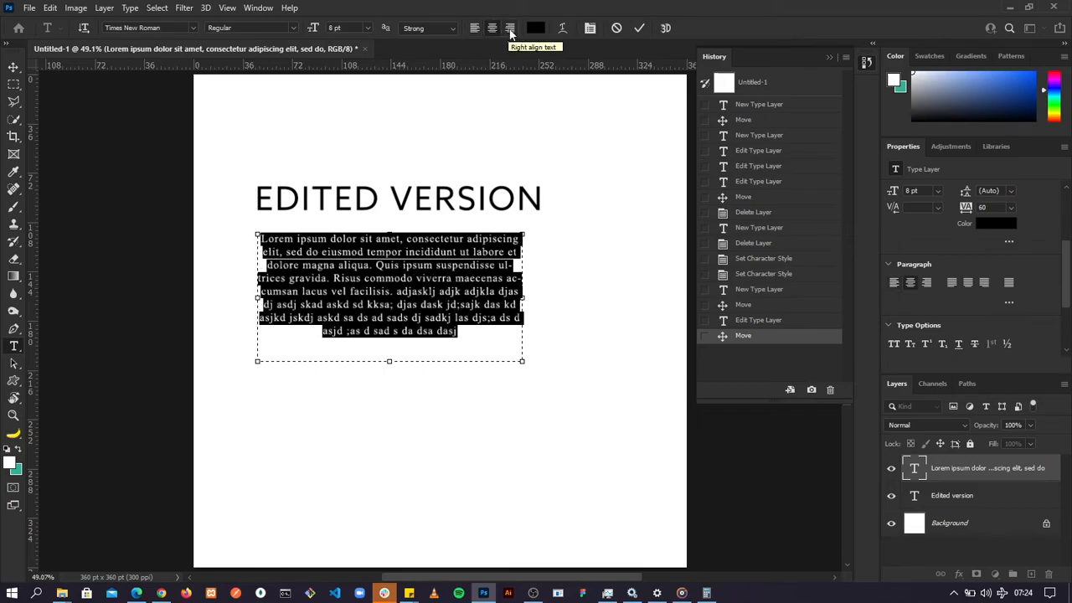
left_click(510, 29)
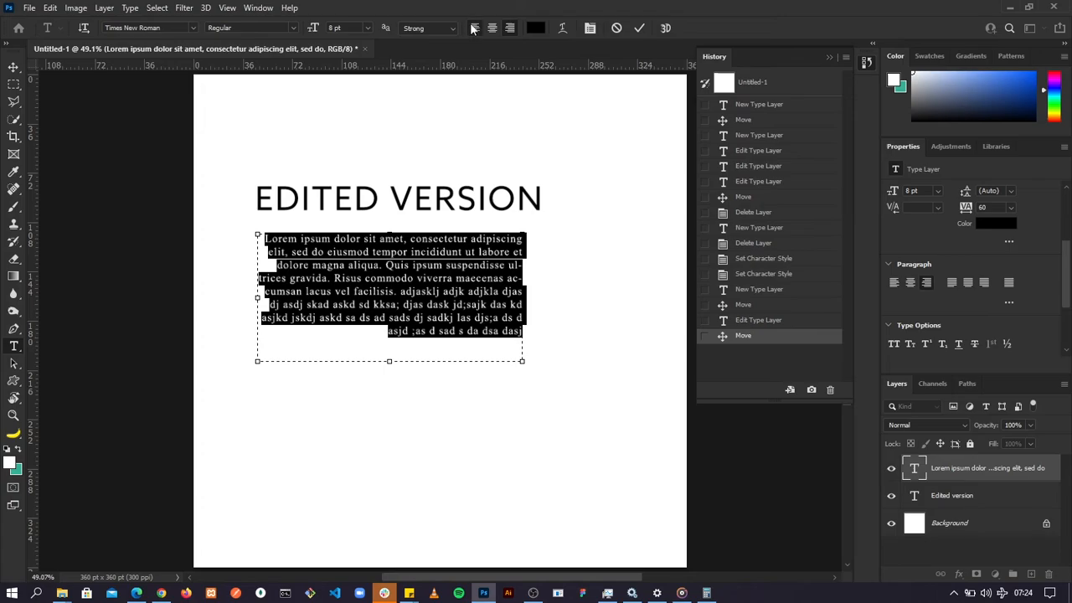
left_click(474, 28)
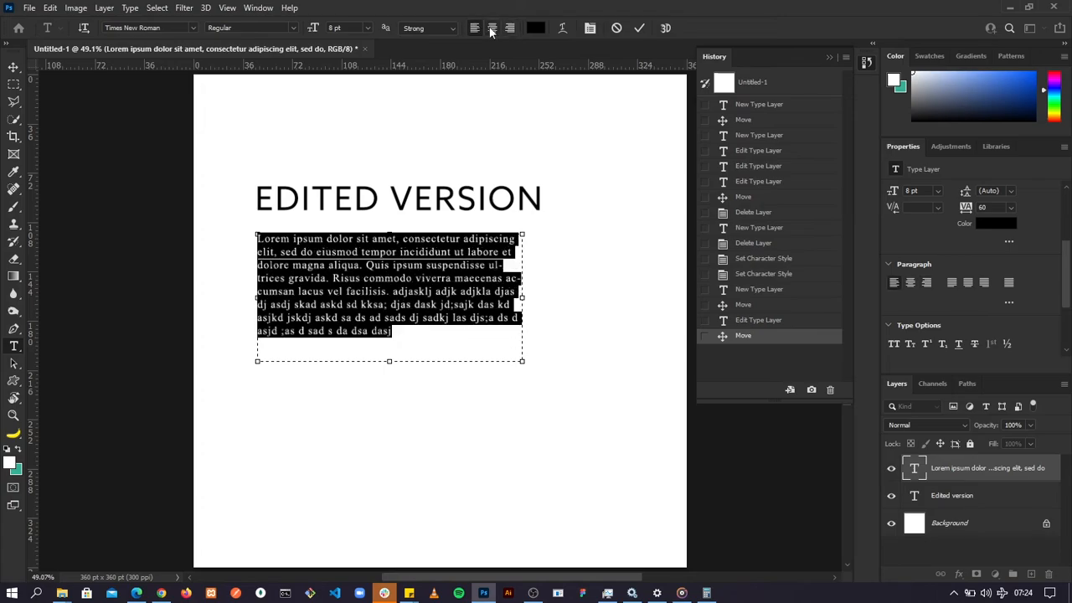
left_click(491, 27)
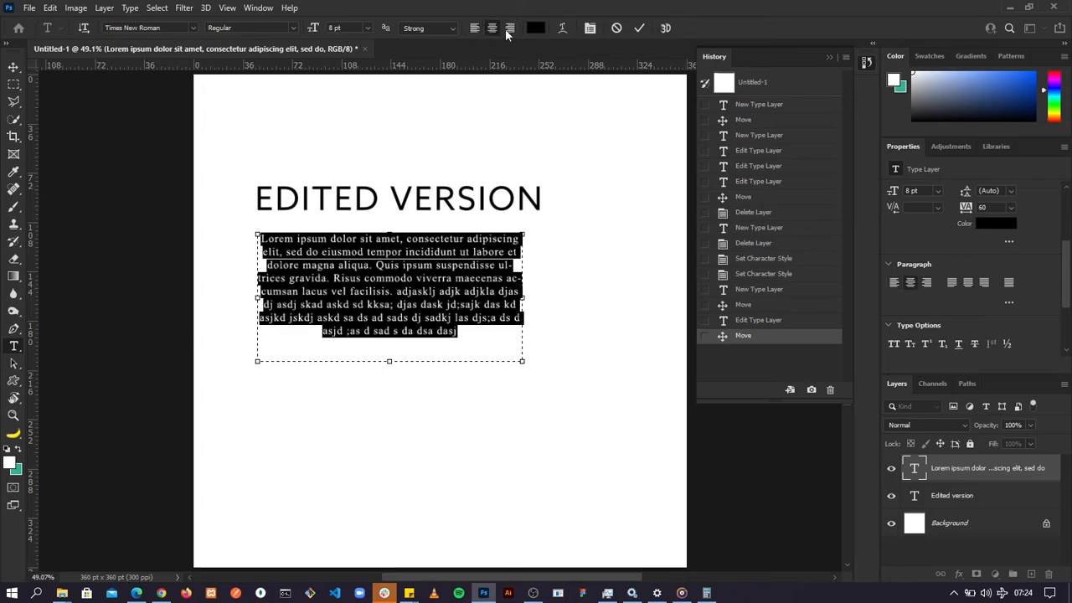
left_click(510, 30)
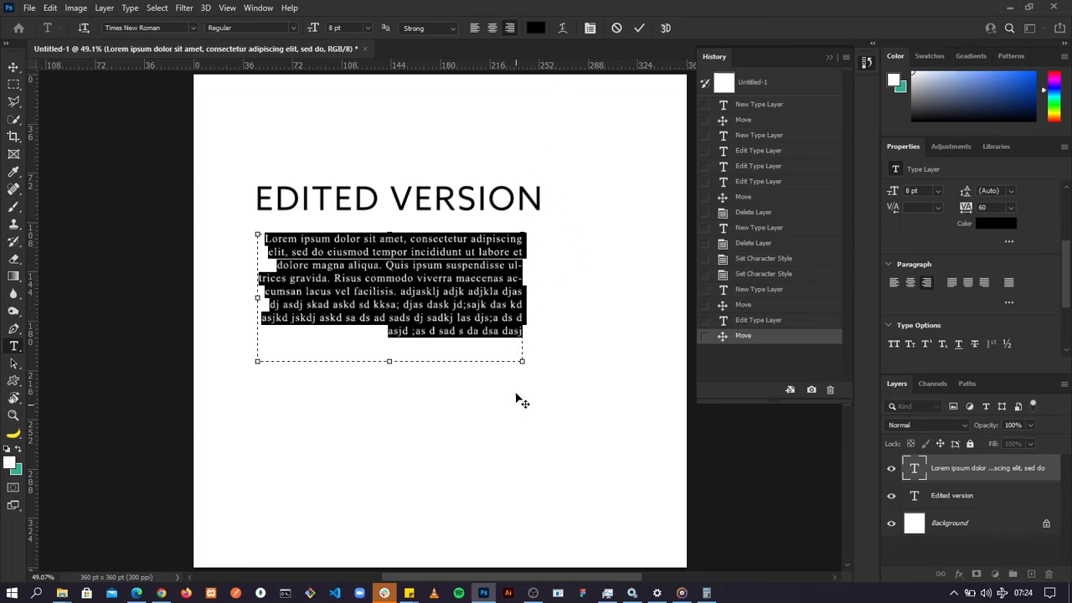
left_click(474, 29)
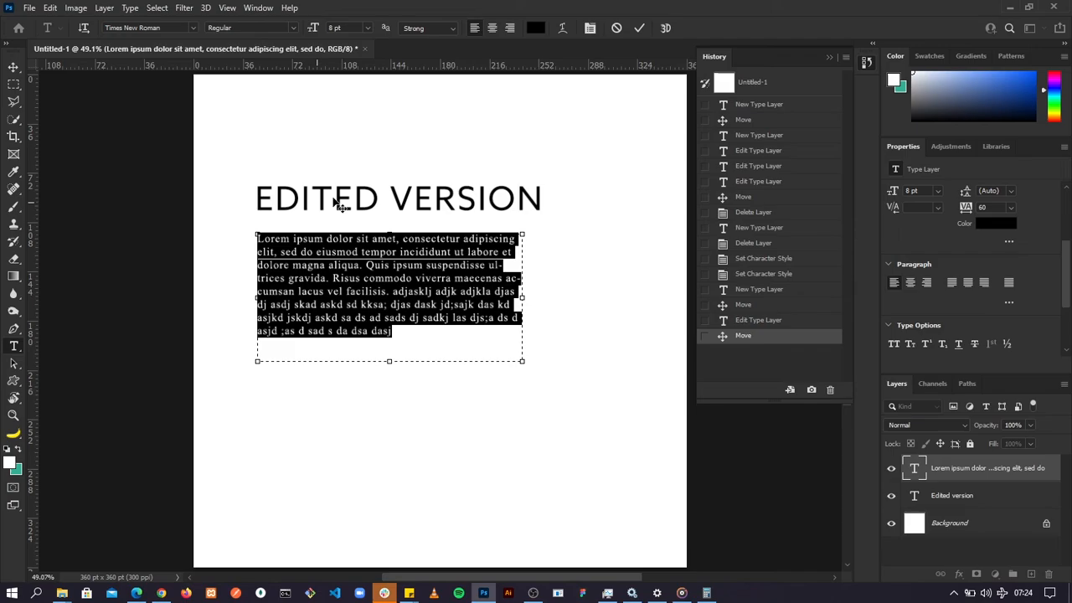
left_click(491, 28)
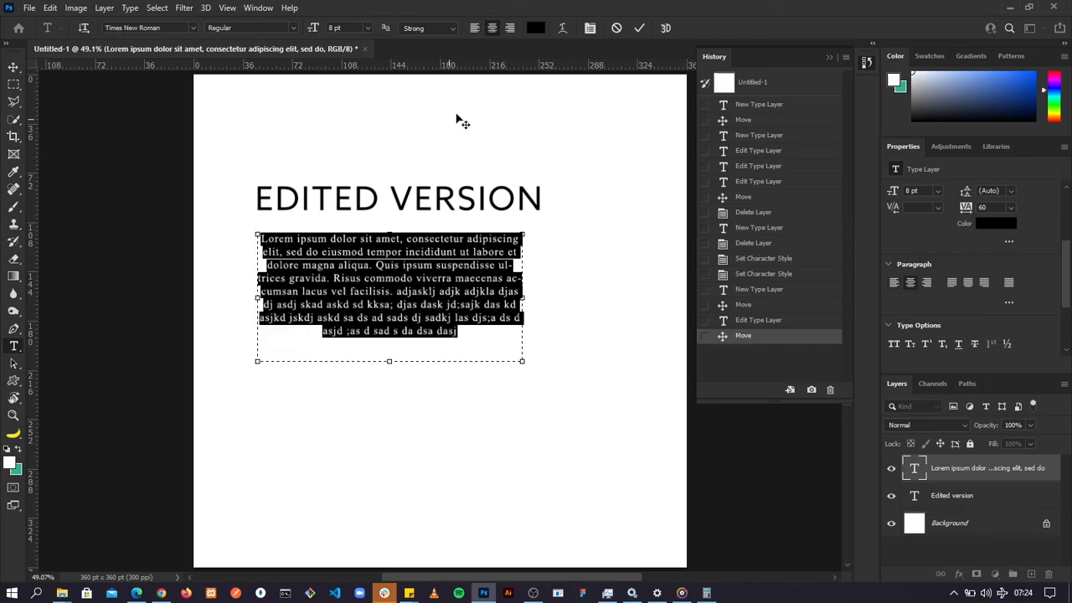
left_click(638, 28)
key("v")
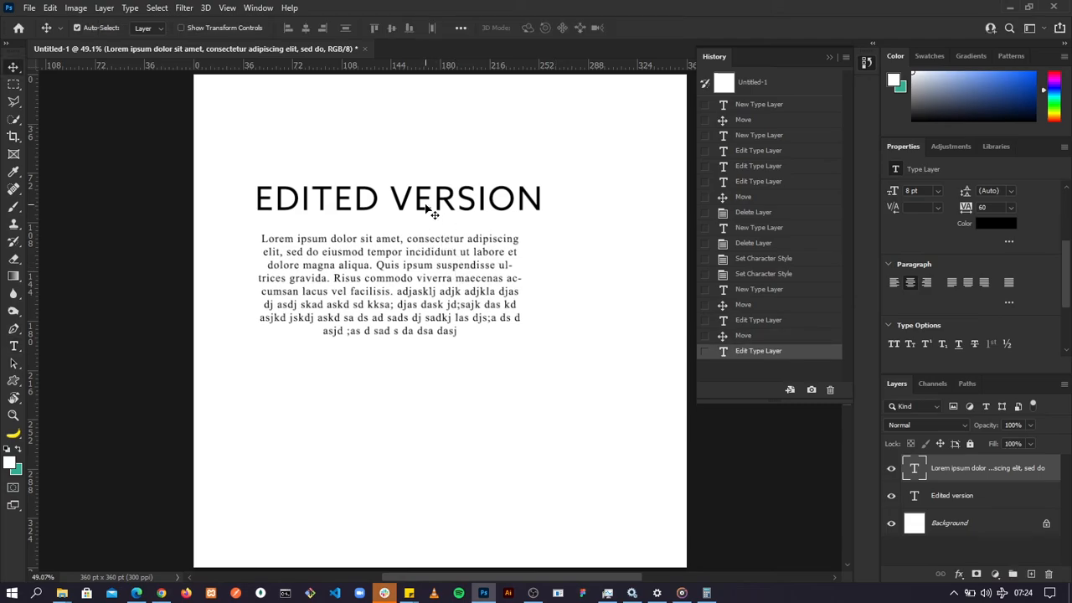
Move the heading and the paragraph right and slightly down on the canvas, and select both text layers together.
left_click_drag(427, 210, 469, 220)
left_click_drag(440, 280, 464, 289)
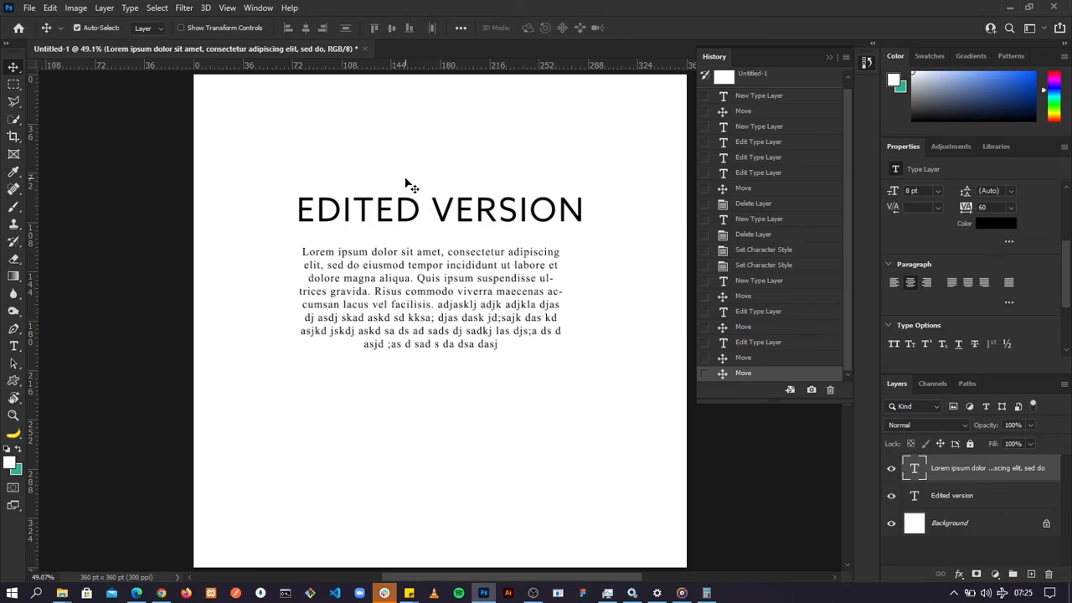
left_click_drag(405, 178, 467, 381)
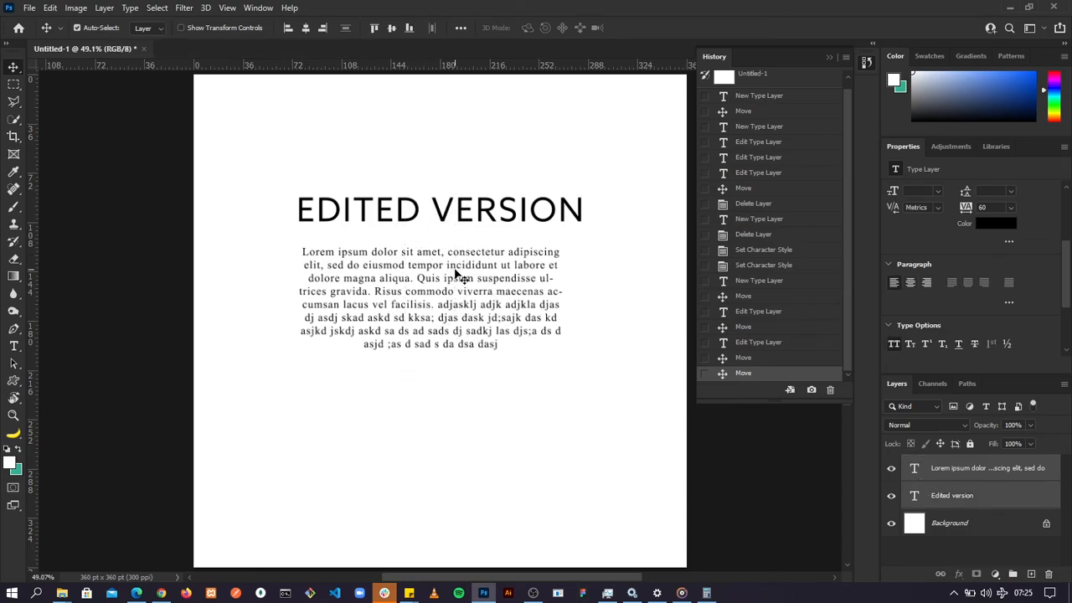